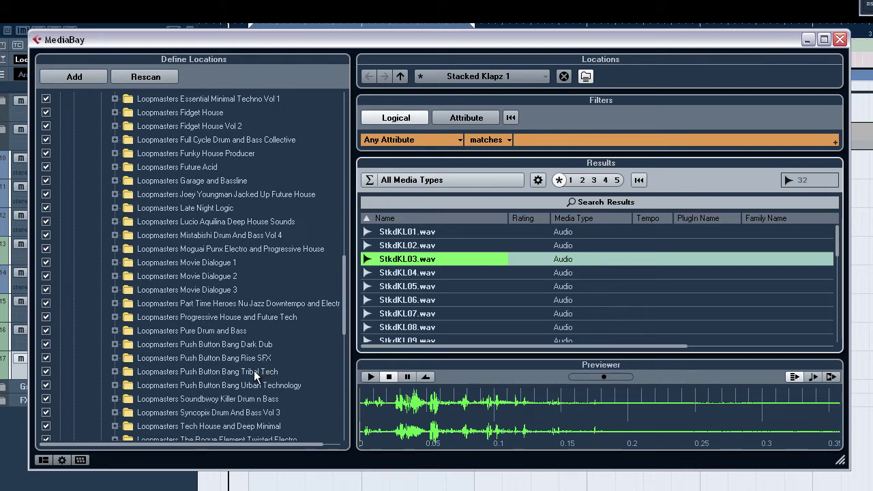
# Browse to the BOUNCE GROOVES folder inside WAV LOOPS of the Loopmasters Push Button Bang Tribal Tech pack.
pyautogui.click(115, 372)
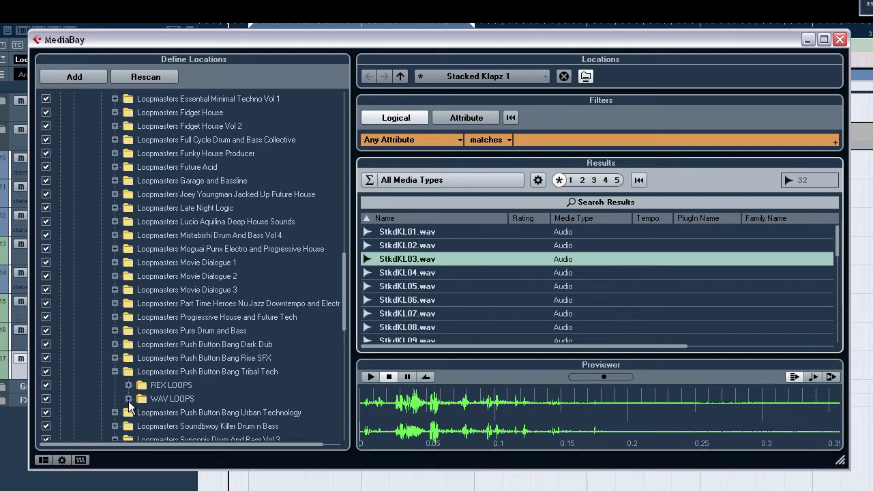
pyautogui.click(128, 399)
pyautogui.moveTo(344, 259); pyautogui.dragTo(344, 295)
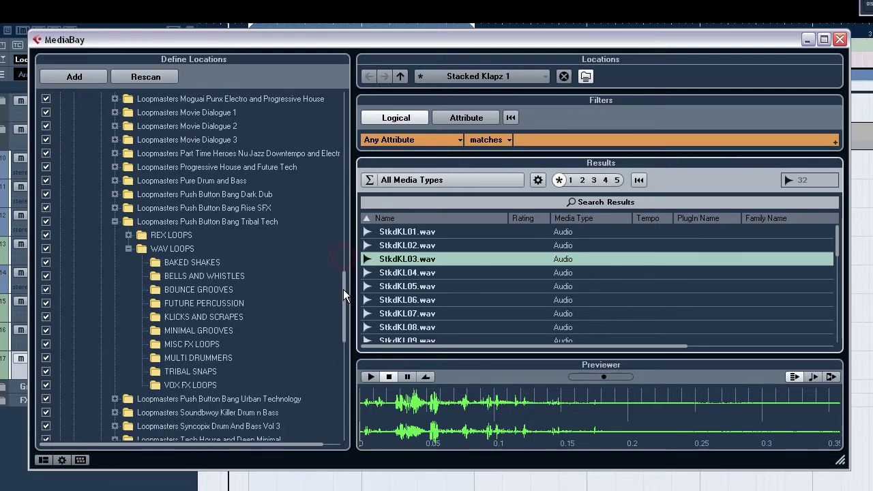
pyautogui.click(171, 292)
# Audition several loops from across the BOUNCE GROOVES results.
pyautogui.click(448, 260)
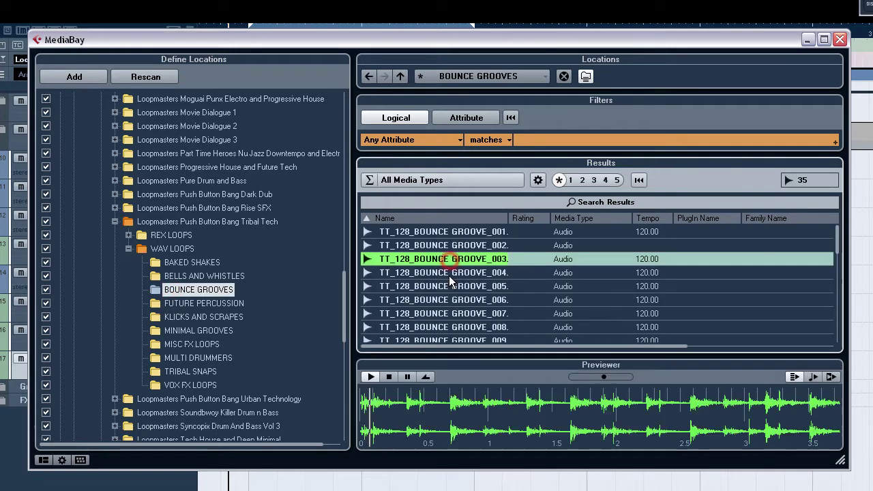
pyautogui.scroll(-2, 443, 304)
pyautogui.click(443, 300)
pyautogui.scroll(-3, 443, 301)
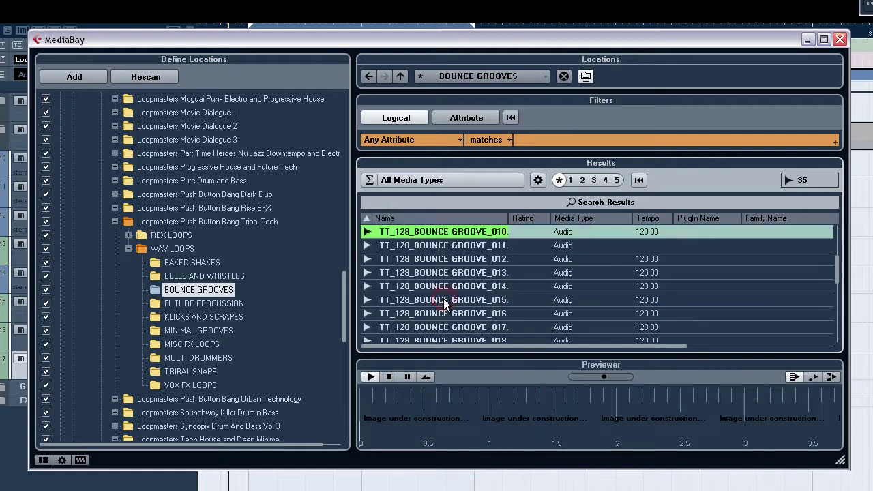
pyautogui.scroll(-2, 443, 299)
pyautogui.click(441, 300)
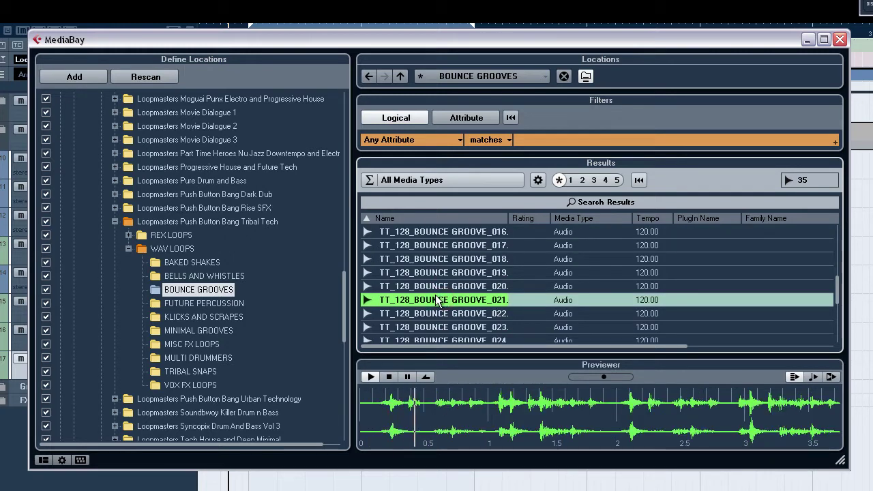
pyautogui.scroll(-2, 436, 299)
pyautogui.click(433, 292)
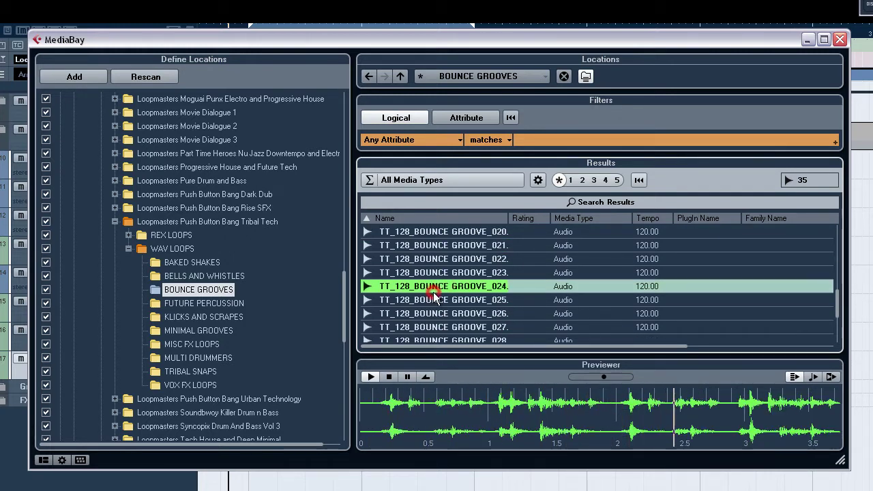
pyautogui.scroll(-2, 433, 293)
pyautogui.click(434, 287)
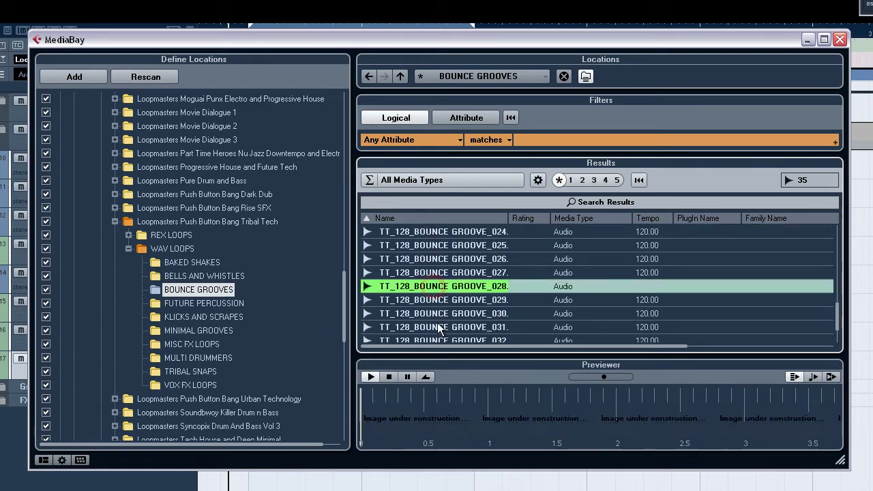
pyautogui.scroll(-2, 441, 329)
pyautogui.click(435, 295)
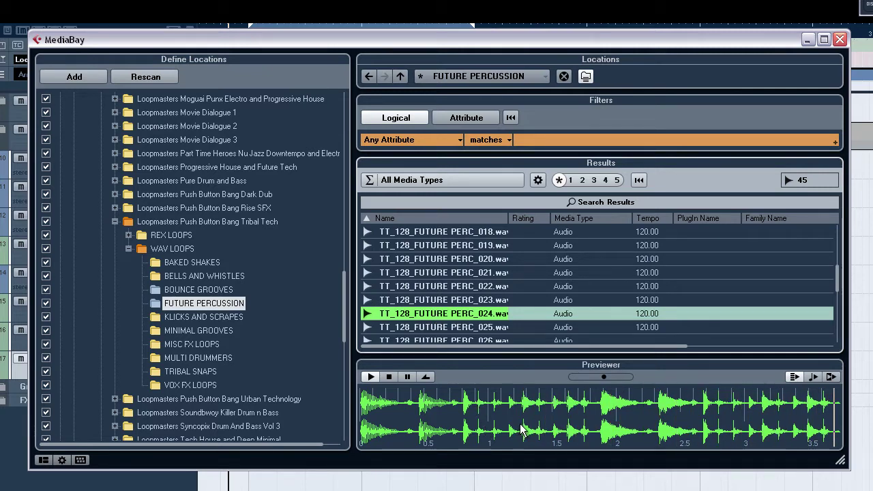
# Audition various loops in the FUTURE PERCUSSION folder, including numbers 024, 043, 044 and 045.
pyautogui.click(427, 328)
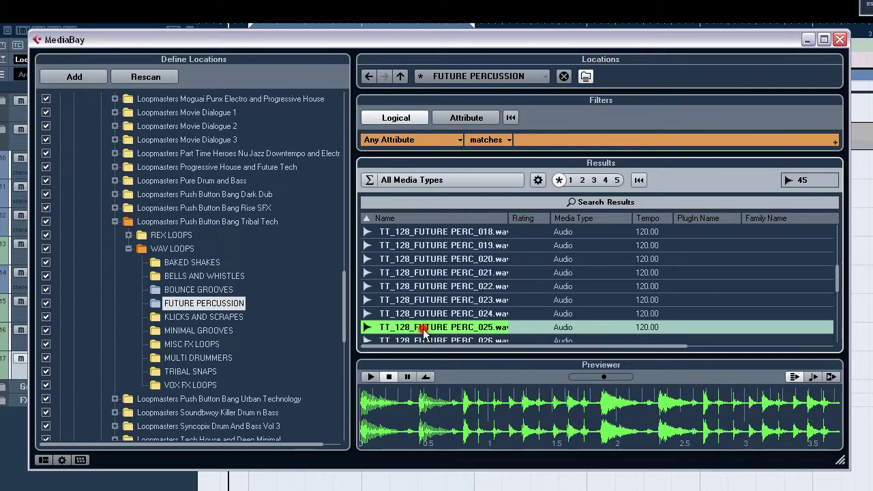
pyautogui.click(413, 313)
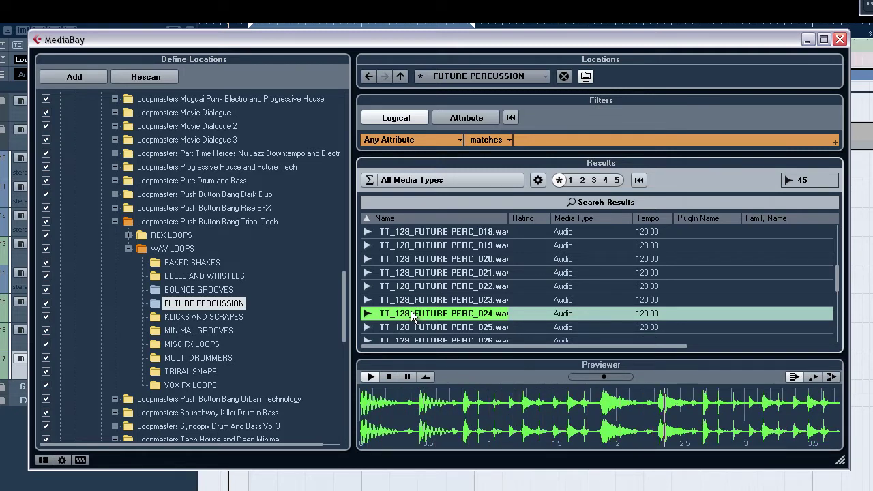
pyautogui.scroll(-2, 482, 314)
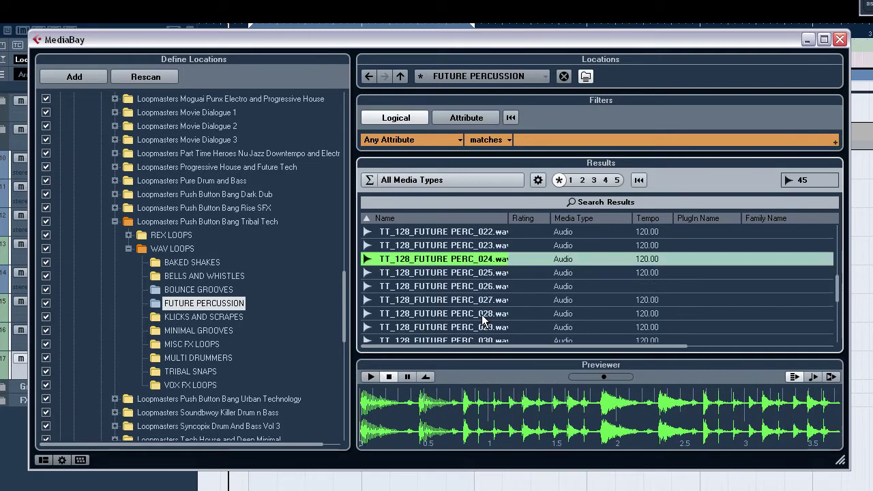
pyautogui.moveTo(509, 216)
pyautogui.mouseDown()
pyautogui.moveTo(541, 220)
pyautogui.moveTo(518, 219)
pyautogui.mouseUp()
pyautogui.scroll(-5, 496, 299)
pyautogui.scroll(-3, 493, 295)
pyautogui.click(409, 295)
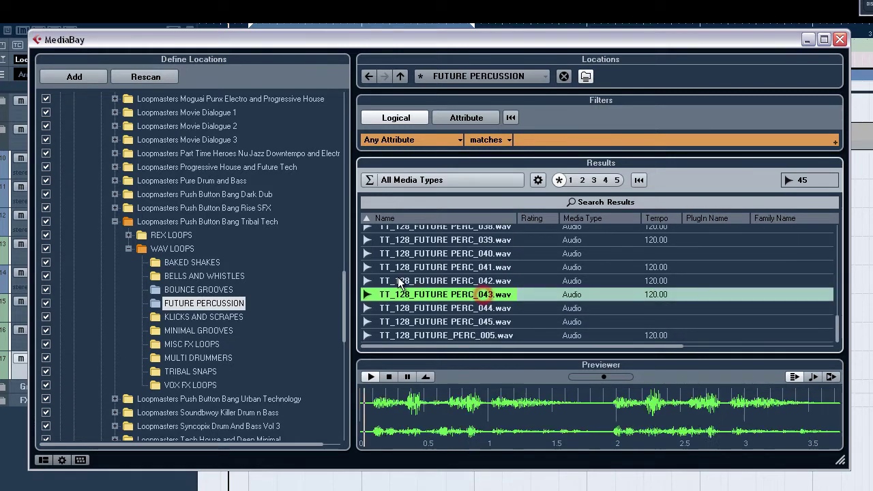
pyautogui.scroll(-1, 412, 279)
pyautogui.click(412, 307)
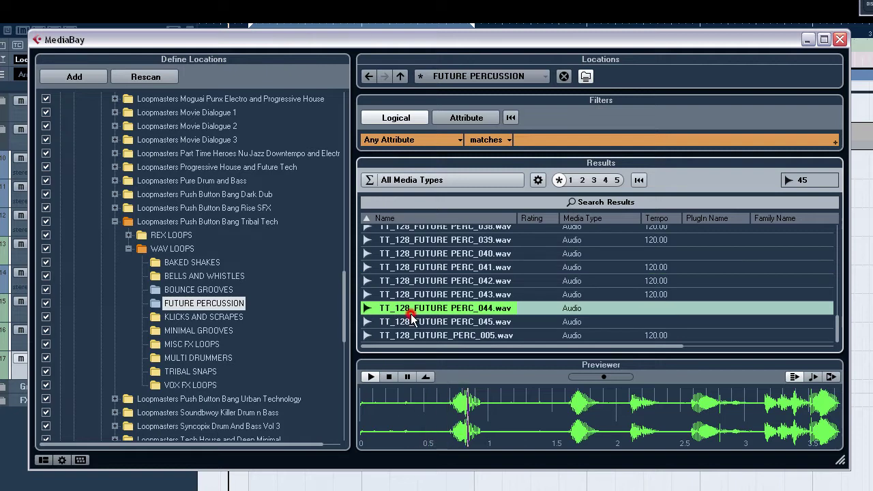
pyautogui.click(412, 335)
pyautogui.click(412, 322)
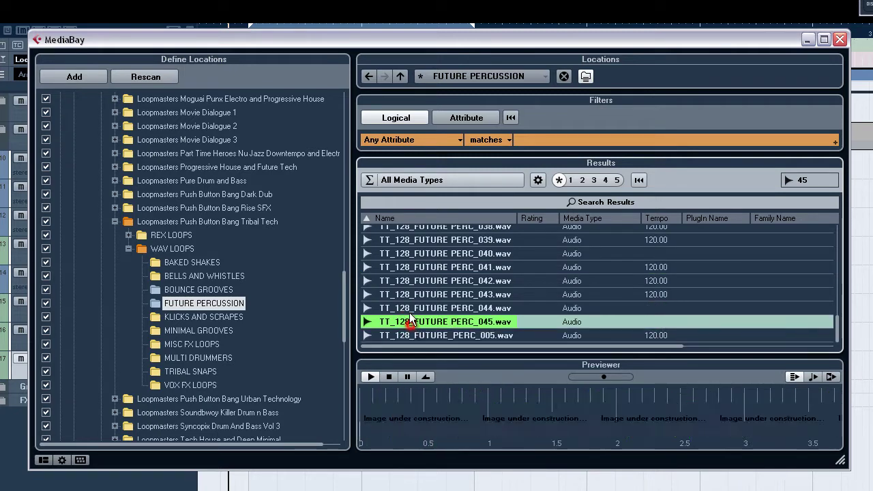
pyautogui.scroll(5, 412, 318)
pyautogui.click(410, 300)
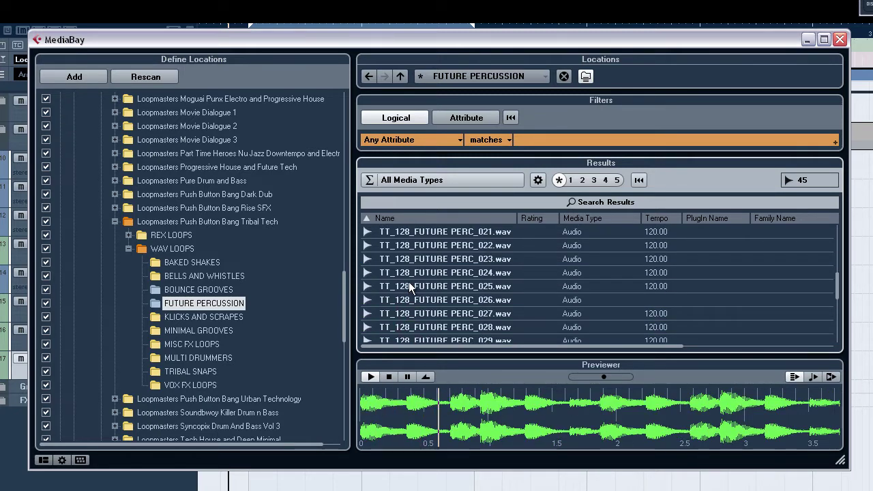
pyautogui.scroll(2, 409, 282)
# Import TT_128_FUTURE PERC_024.wav into the project, copied to the working directory with sample rate and size converted, and close MediaBay.
pyautogui.click(399, 274)
pyautogui.doubleClick(391, 275)
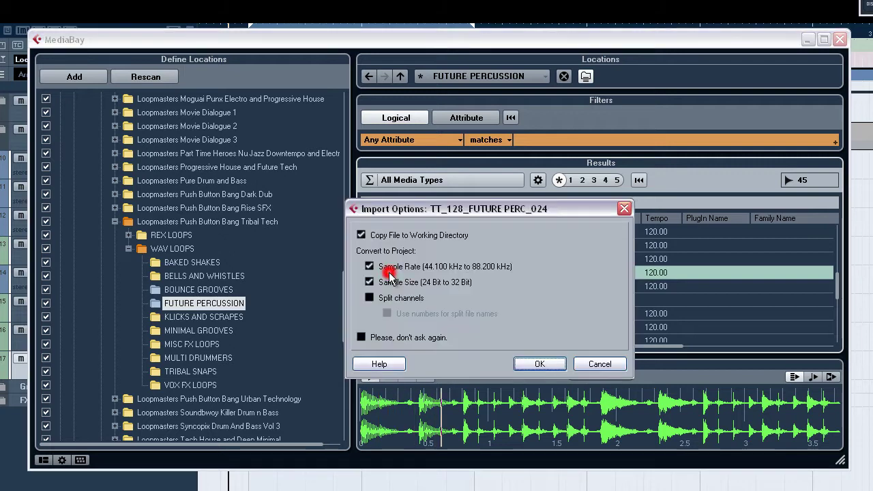
pyautogui.click(542, 362)
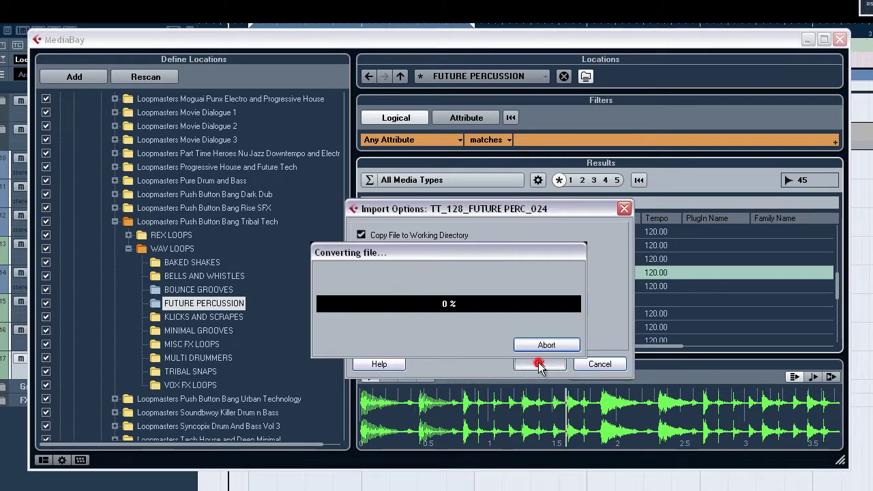
pyautogui.click(841, 40)
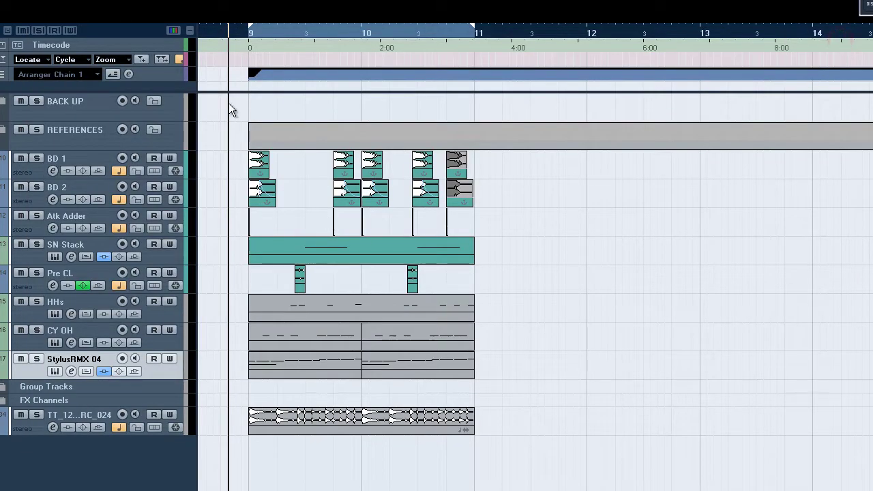
# Solo the imported percussion loop's track and play it back on its own.
pyautogui.moveTo(241, 30); pyautogui.dragTo(243, 42)
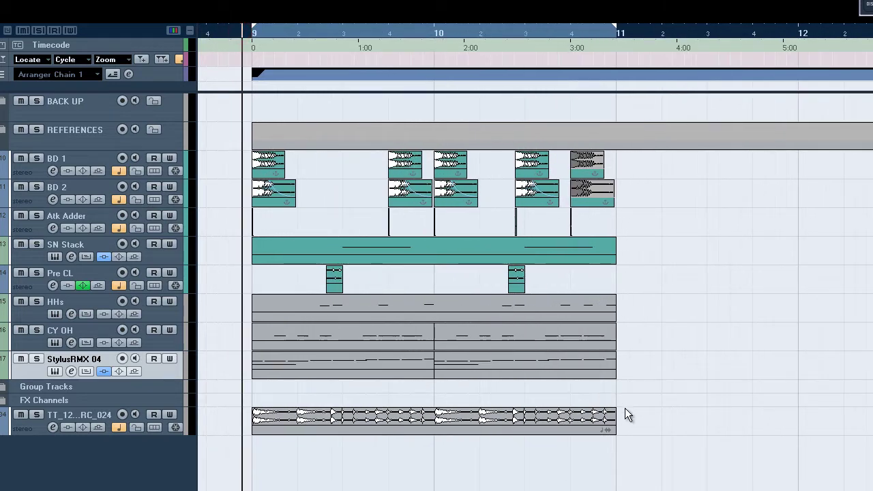
pyautogui.click(603, 432)
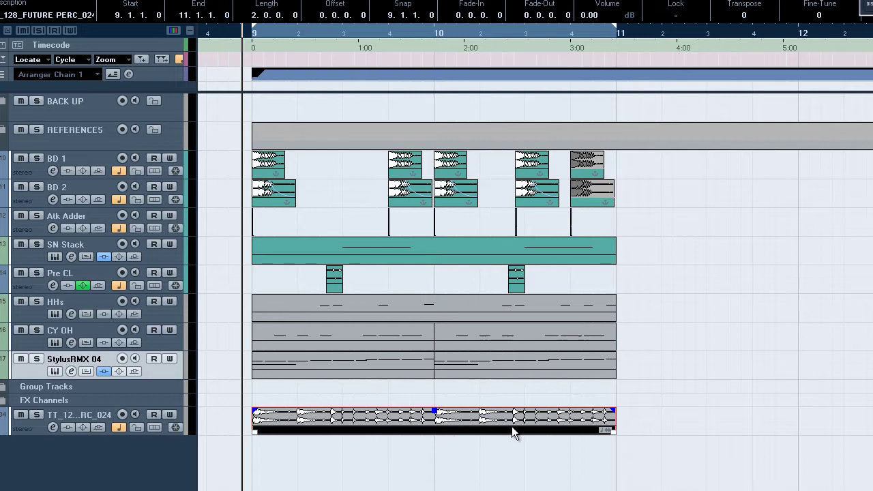
pyautogui.click(37, 415)
pyautogui.press('space')
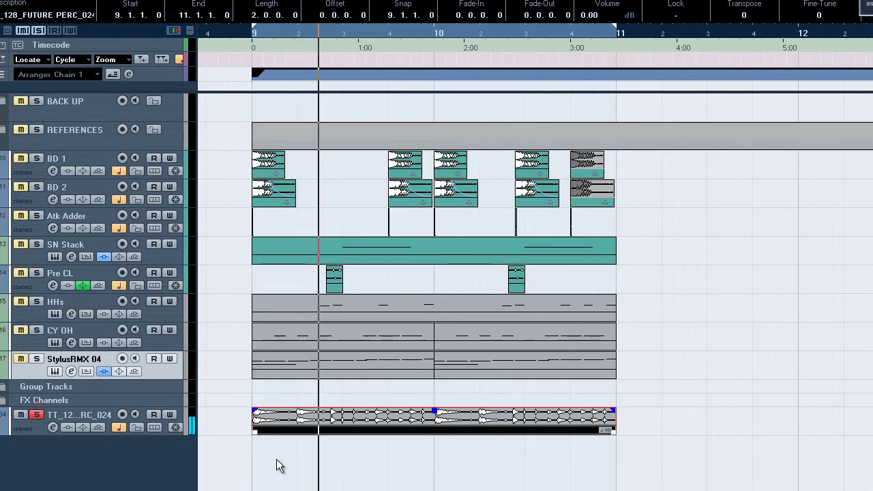
pyautogui.press('space')
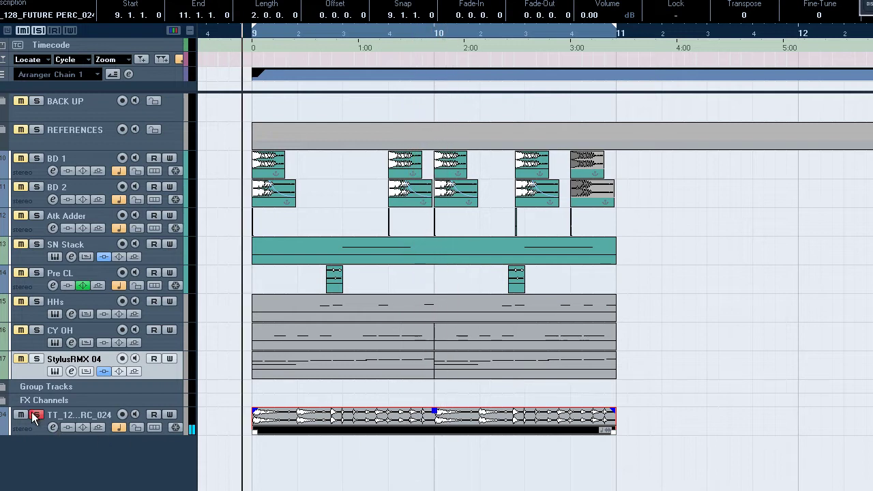
# Unsolo the percussion loop's track and play it together with the rest of the drums.
pyautogui.click(37, 415)
pyautogui.press('space')
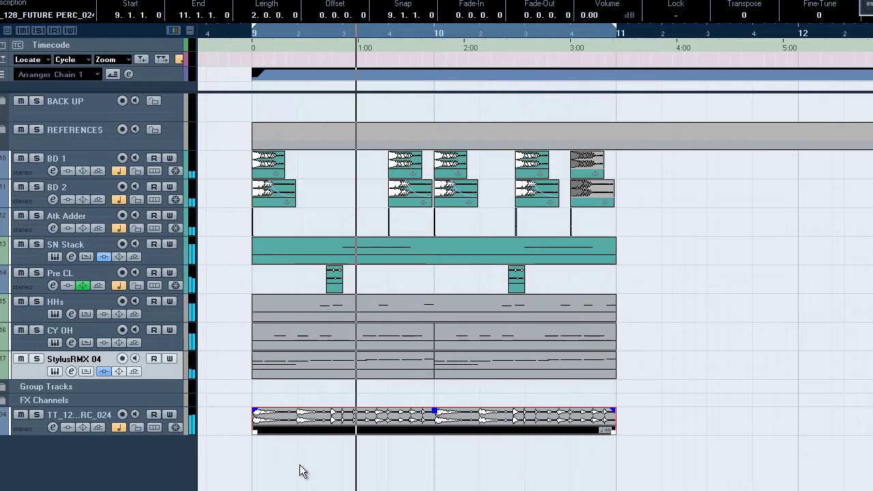
pyautogui.press('space')
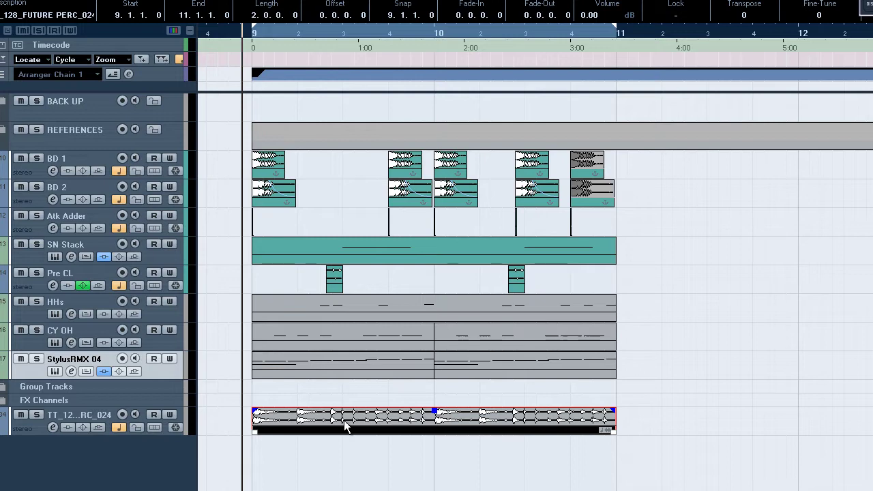
# Turn off Musical Mode for the percussion loop in the Sample Editor and close the editor.
pyautogui.doubleClick(526, 424)
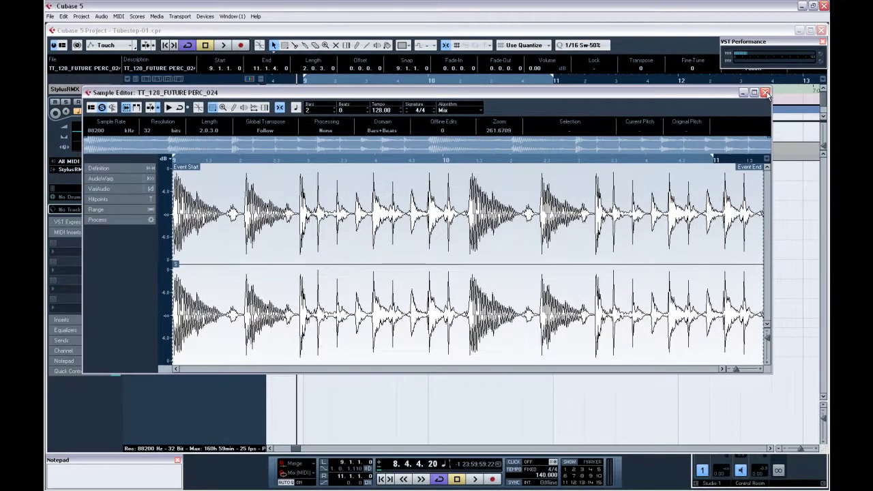
pyautogui.click(872, 57)
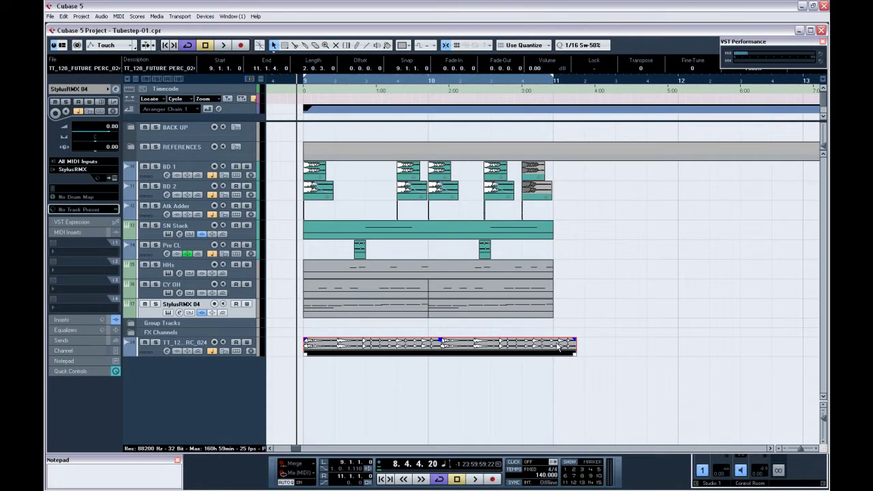
# Detect hitpoints in the percussion loop with sensitivity at just under half, create separate events from them, and close the Sample Editor.
pyautogui.doubleClick(455, 345)
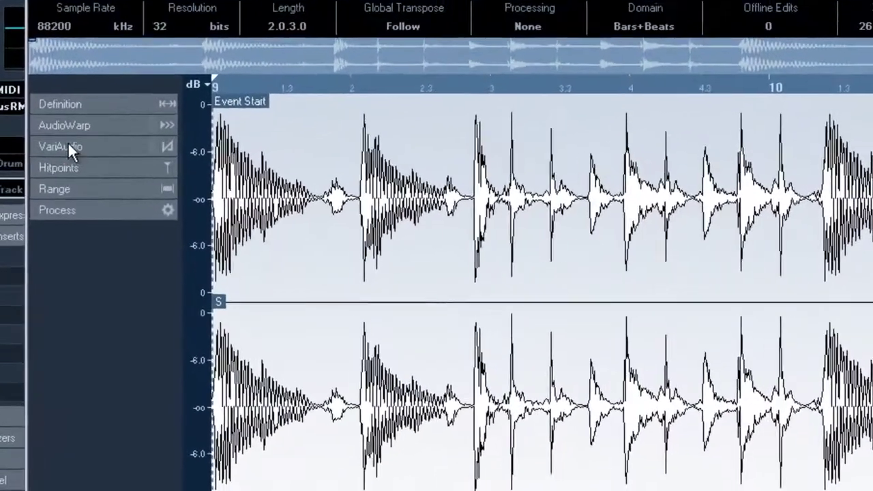
pyautogui.click(98, 198)
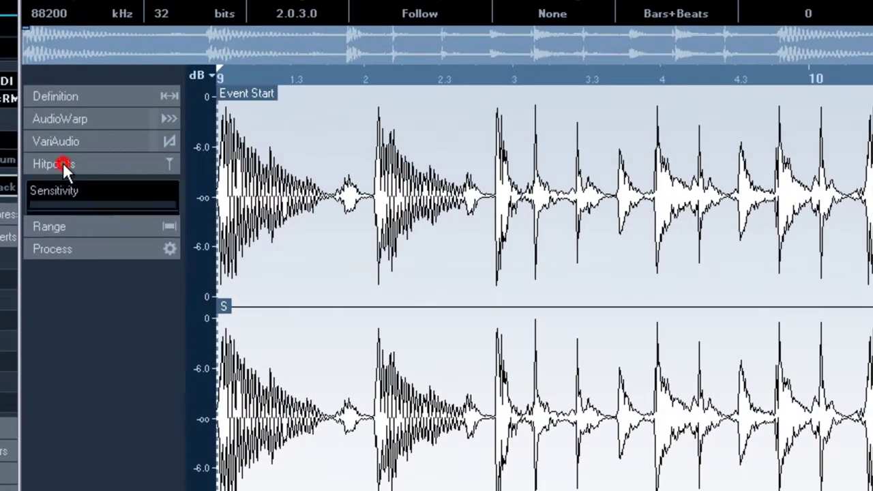
pyautogui.moveTo(41, 204); pyautogui.dragTo(81, 203)
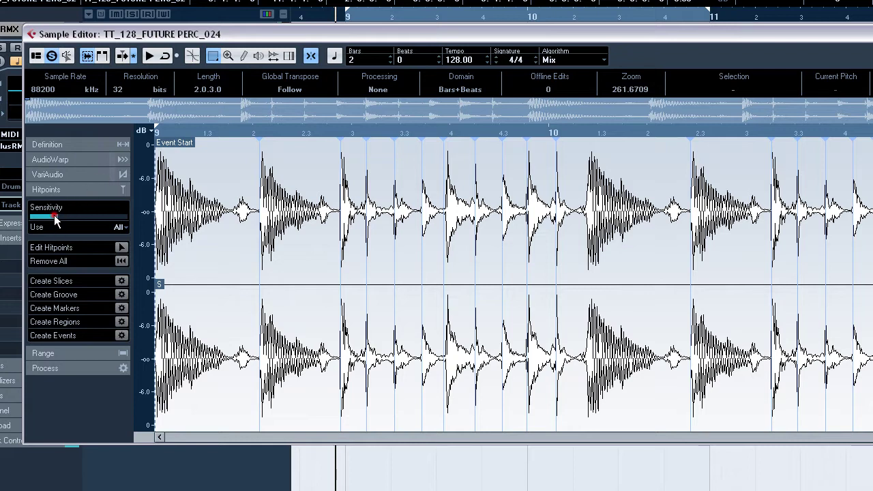
pyautogui.moveTo(55, 217); pyautogui.dragTo(67, 218)
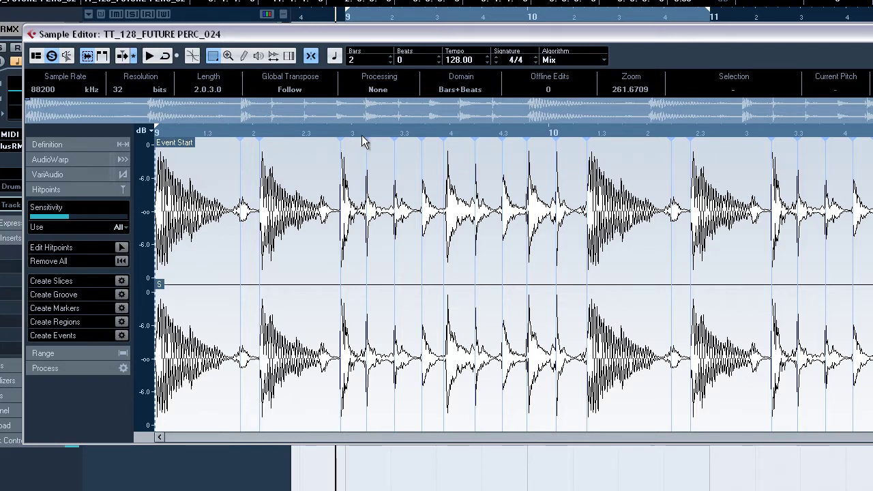
pyautogui.click(121, 337)
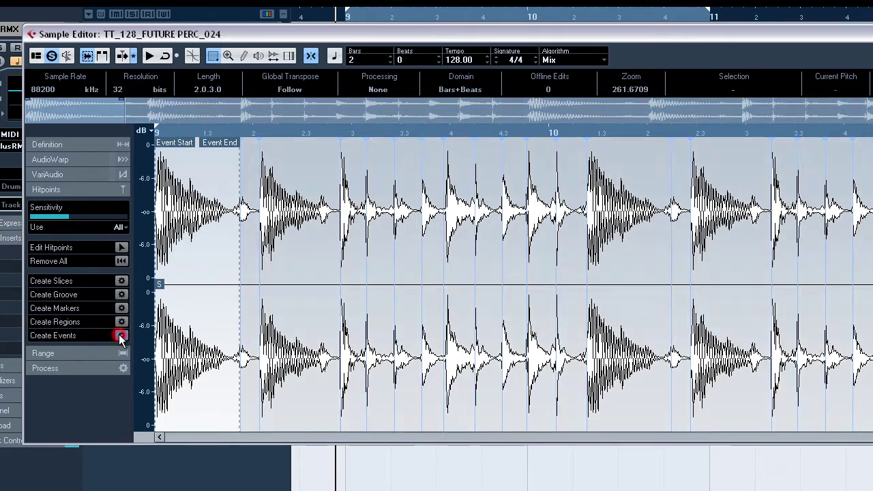
pyautogui.click(872, 34)
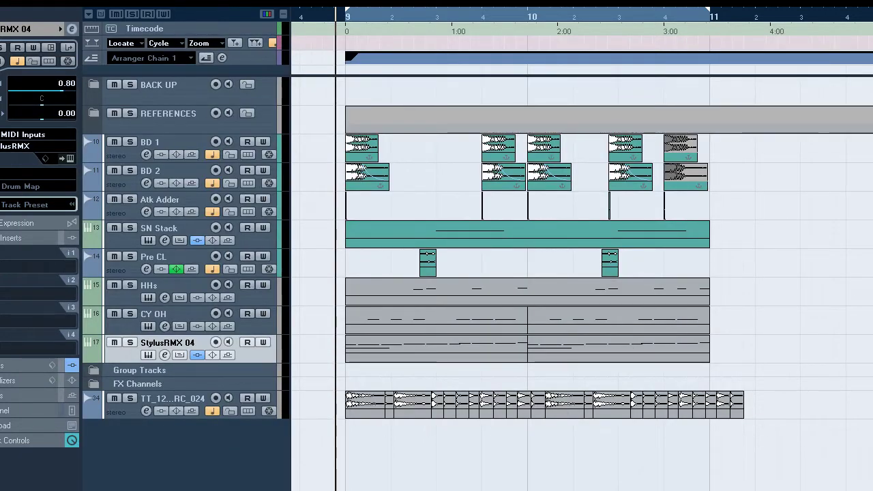
# Add one instrument track with Steinberg's Groove Agent ONE drum instrument below the StylusRMX 04 track.
pyautogui.rightClick(157, 454)
pyautogui.click(232, 217)
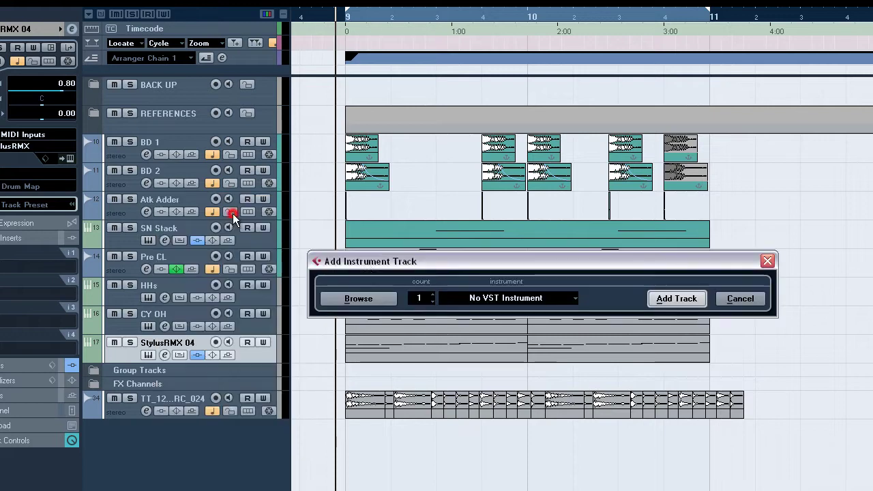
pyautogui.click(502, 300)
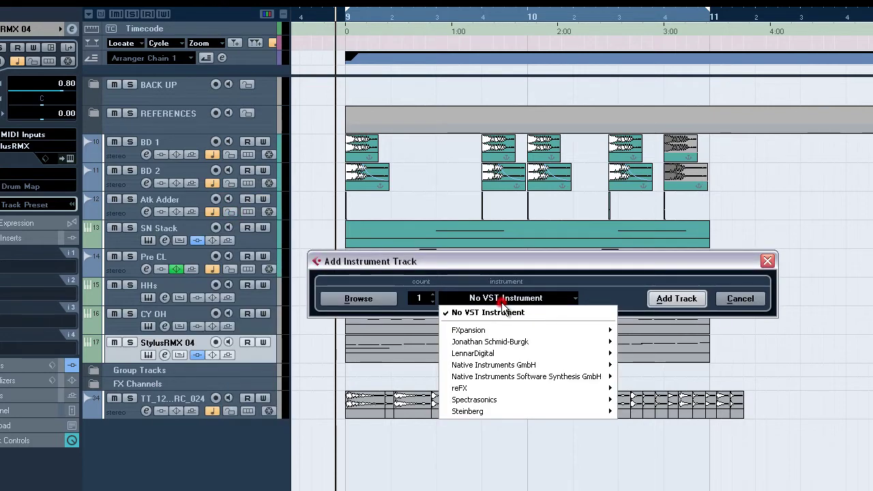
pyautogui.click(591, 411)
pyautogui.click(647, 412)
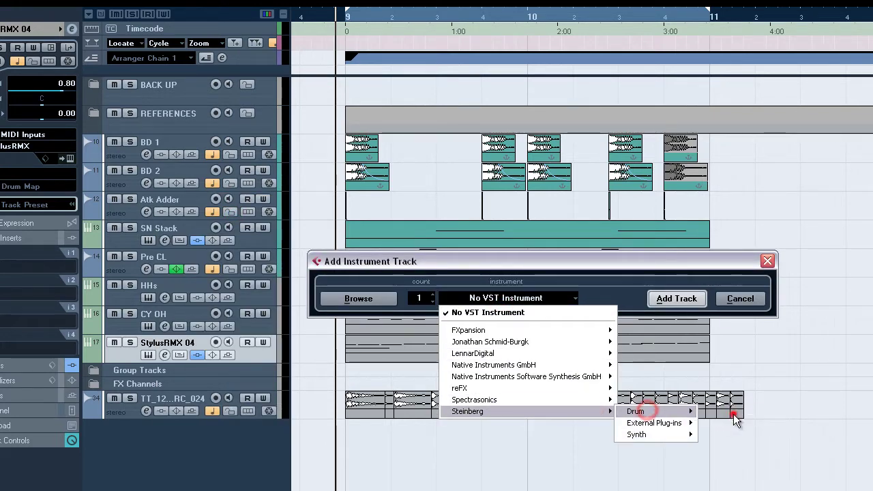
pyautogui.click(734, 414)
pyautogui.click(662, 300)
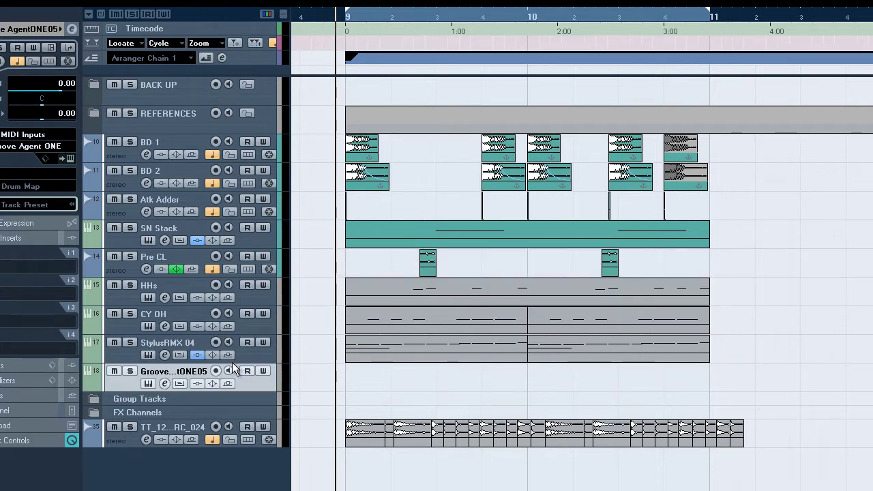
# Open Groove Agent ONE and load the percussion loop's slices onto its pads, starting from pad C1.
pyautogui.click(148, 383)
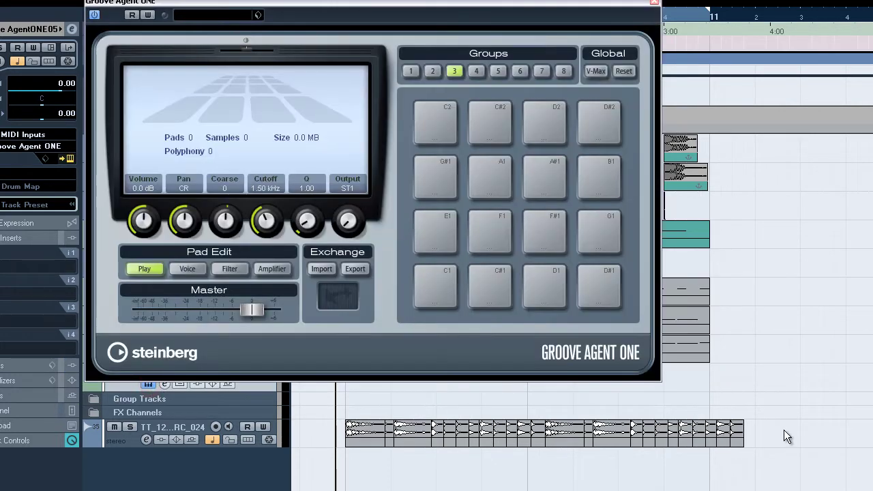
pyautogui.moveTo(782, 433); pyautogui.dragTo(436, 283)
# Audition the loaded slices pad by pad in Groove Agent ONE, from the lowest row up to the highest.
pyautogui.click(440, 286)
pyautogui.click(498, 284)
pyautogui.click(559, 283)
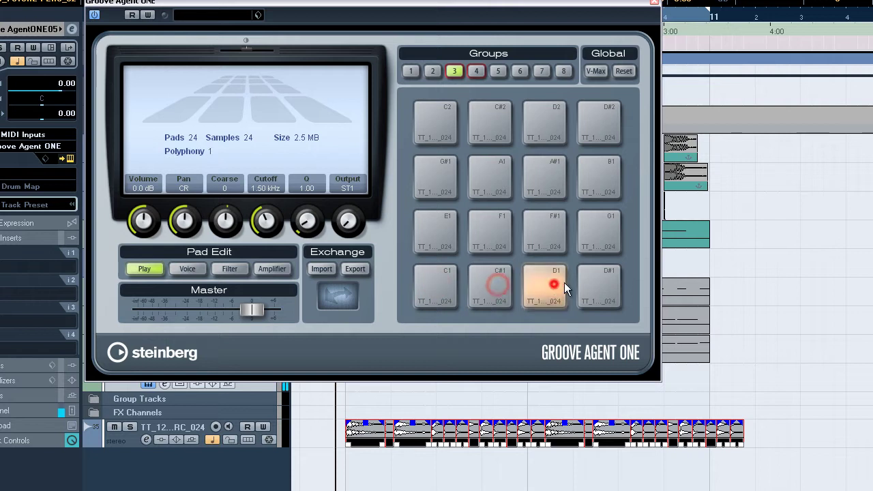
pyautogui.click(584, 280)
pyautogui.click(595, 241)
pyautogui.click(558, 242)
pyautogui.click(496, 243)
pyautogui.click(439, 236)
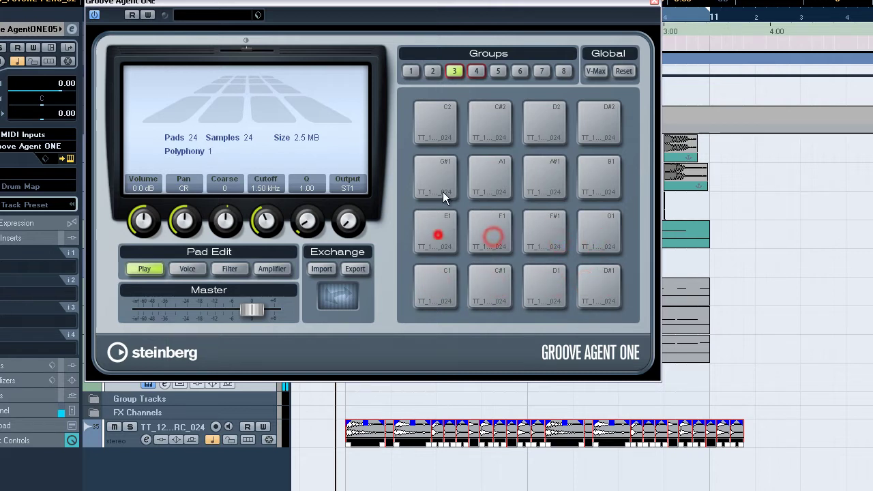
pyautogui.click(441, 188)
pyautogui.click(492, 186)
pyautogui.click(539, 176)
pyautogui.click(591, 173)
pyautogui.click(588, 128)
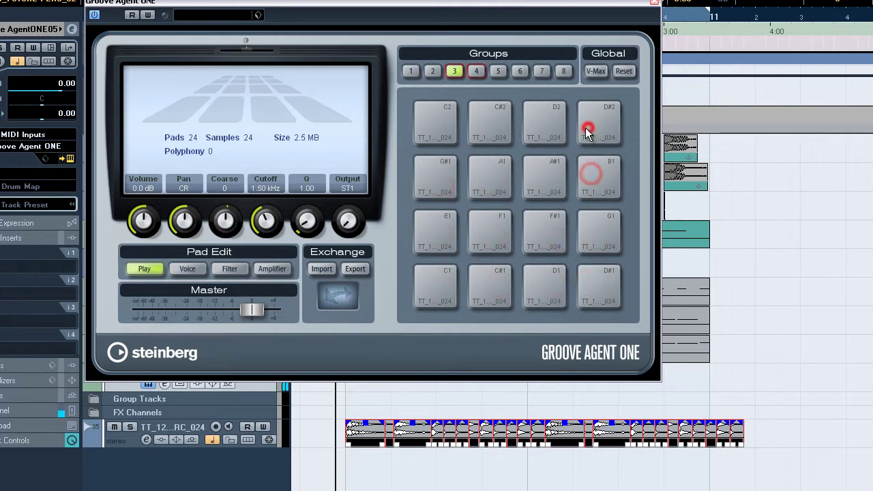
pyautogui.click(551, 129)
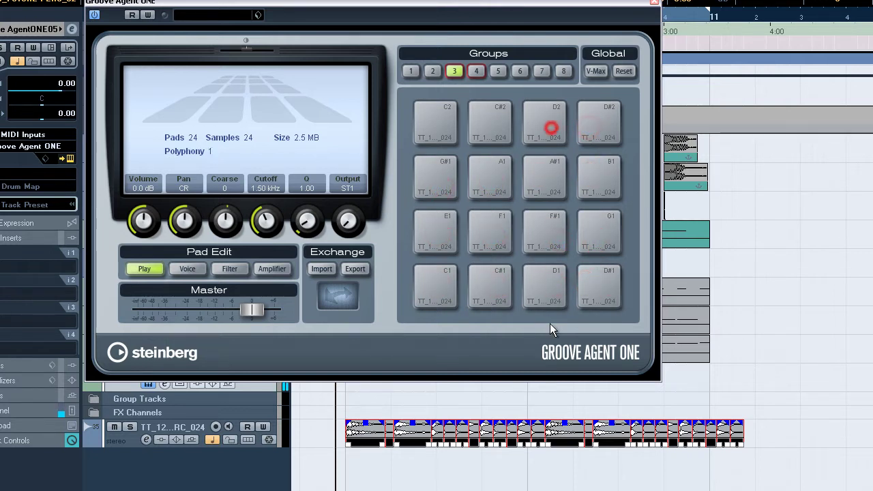
# Remove the sliced loop's audio track and place Groove Agent ONE's exported MIDI pattern on its instrument track at bar 9.
pyautogui.rightClick(166, 437)
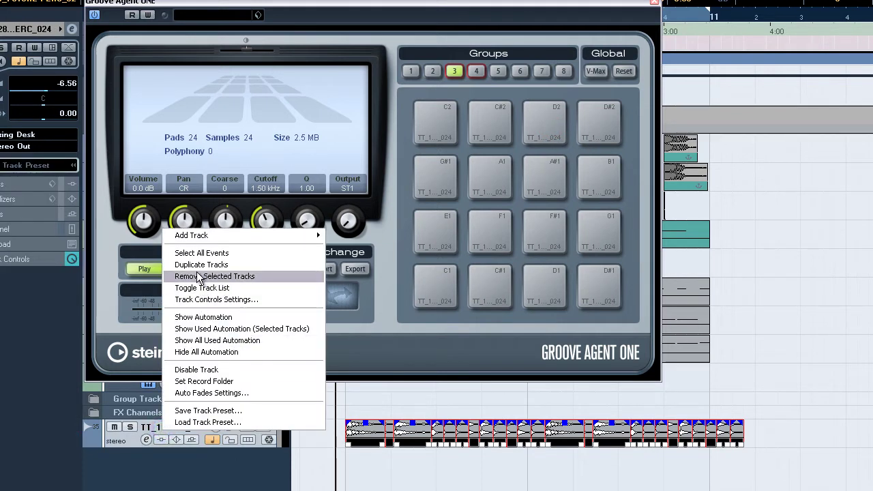
pyautogui.click(199, 277)
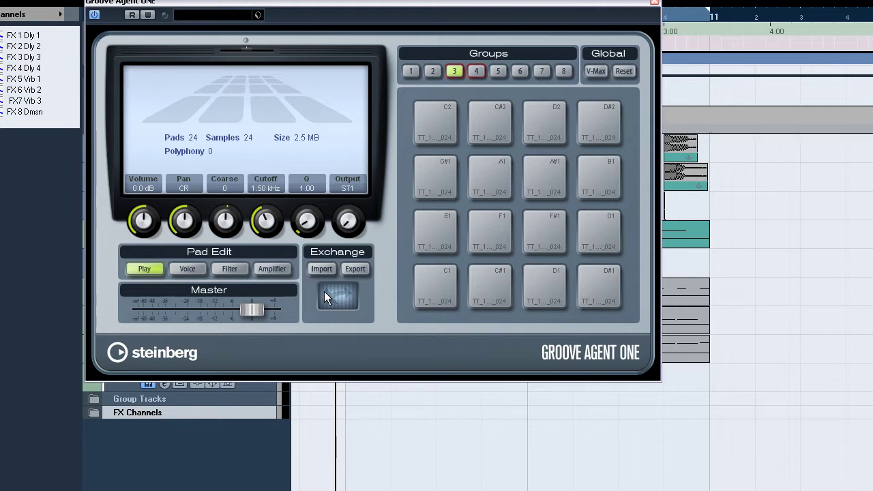
pyautogui.moveTo(402, 6); pyautogui.dragTo(433, 0)
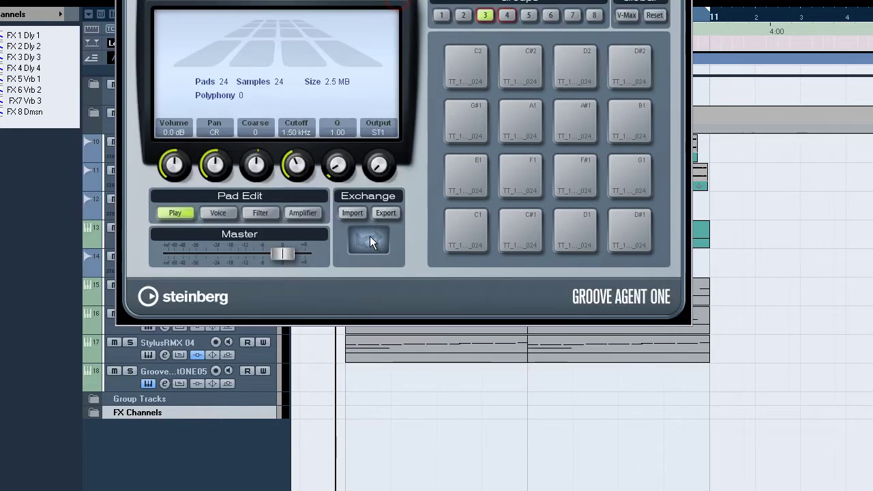
pyautogui.moveTo(366, 237); pyautogui.dragTo(349, 387)
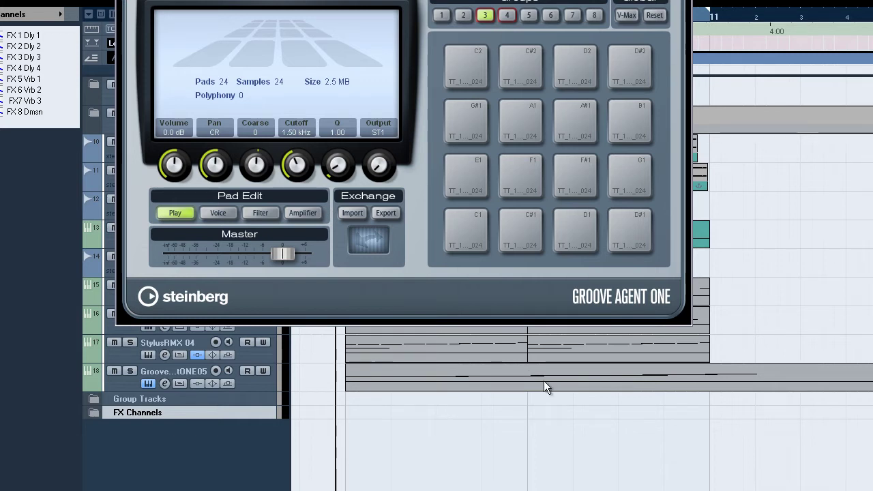
pyautogui.click(599, 375)
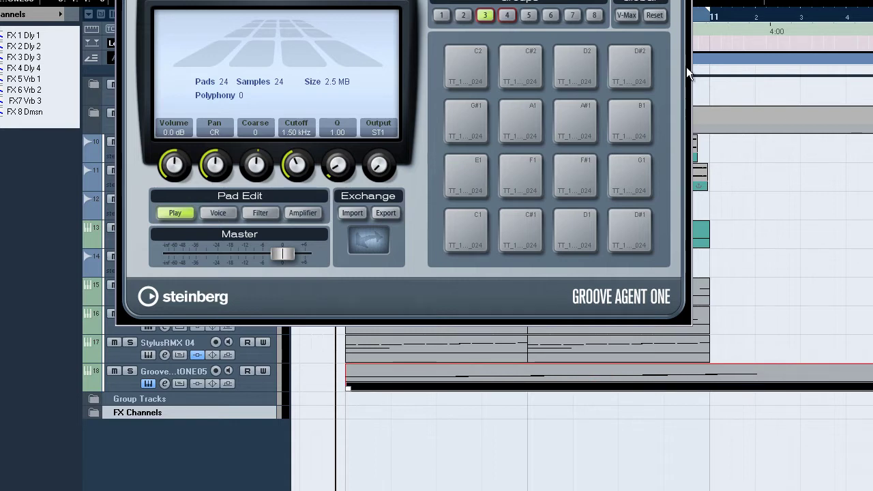
pyautogui.click(683, 0)
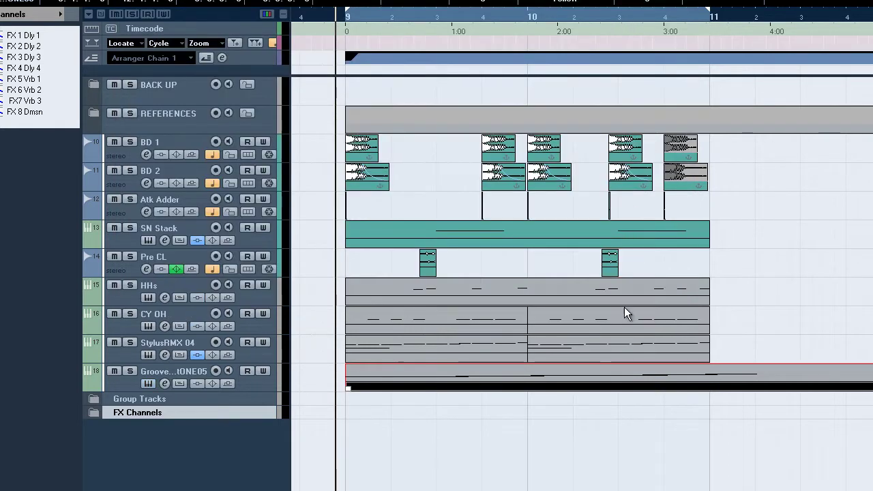
# View the slice notes of the Groove Agent ONE part in the Key Editor, then close the editor.
pyautogui.doubleClick(624, 369)
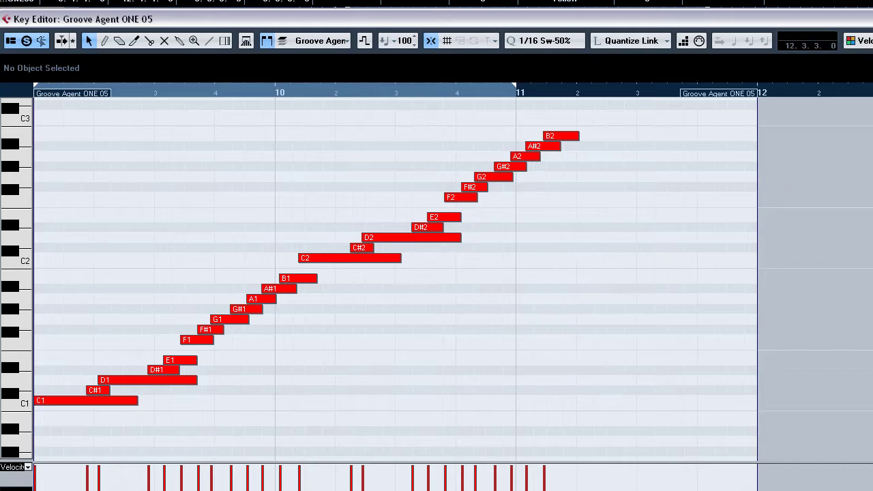
pyautogui.click(872, 19)
pyautogui.click(788, 405)
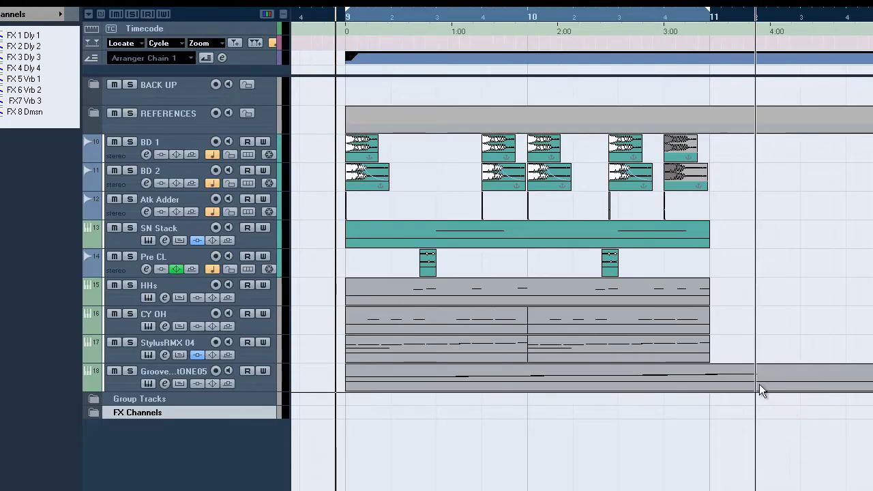
# Cut off the Groove Agent ONE part just after its last note and time-stretch it to end slightly past bar 11.
pyautogui.keyDown('alt'); pyautogui.click(761, 382); pyautogui.keyUp('alt')
pyautogui.click(786, 380)
pyautogui.press('Delete')
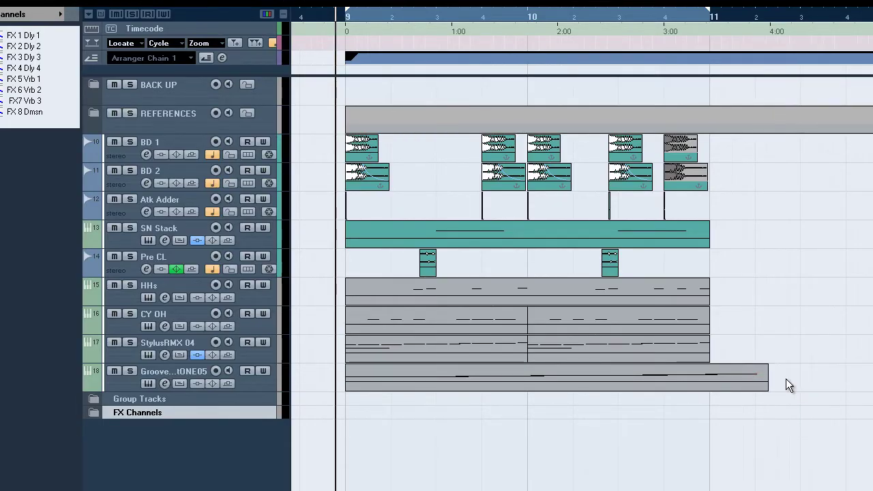
pyautogui.click(717, 376)
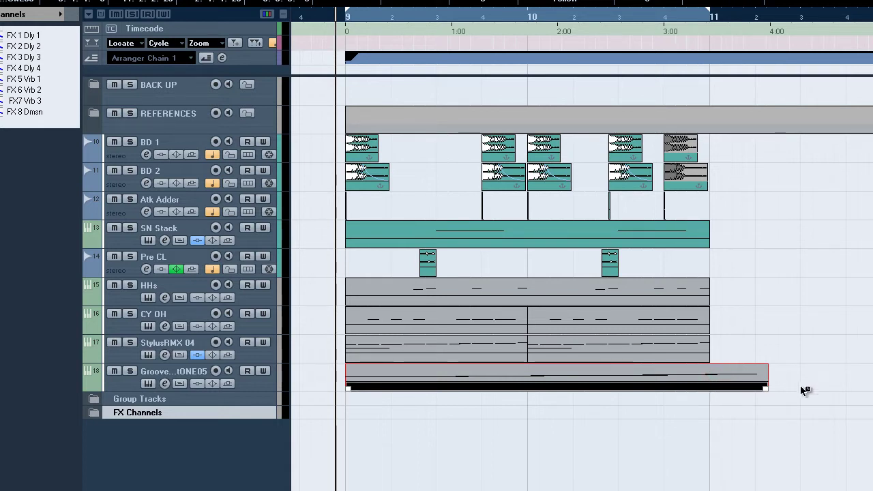
pyautogui.moveTo(768, 391); pyautogui.dragTo(720, 392)
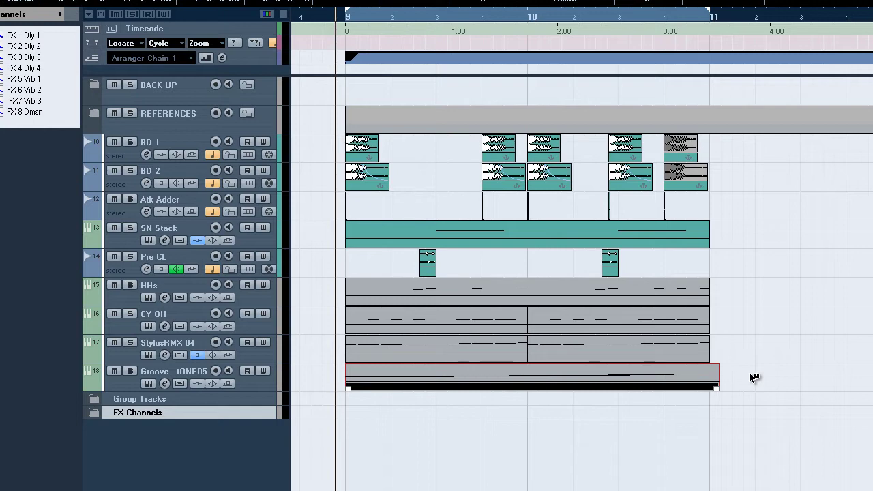
# Quantize all notes of the Groove Agent ONE part to 1/16 with 50% swing in the Key Editor.
pyautogui.doubleClick(528, 376)
pyautogui.moveTo(250, 93); pyautogui.dragTo(546, 127)
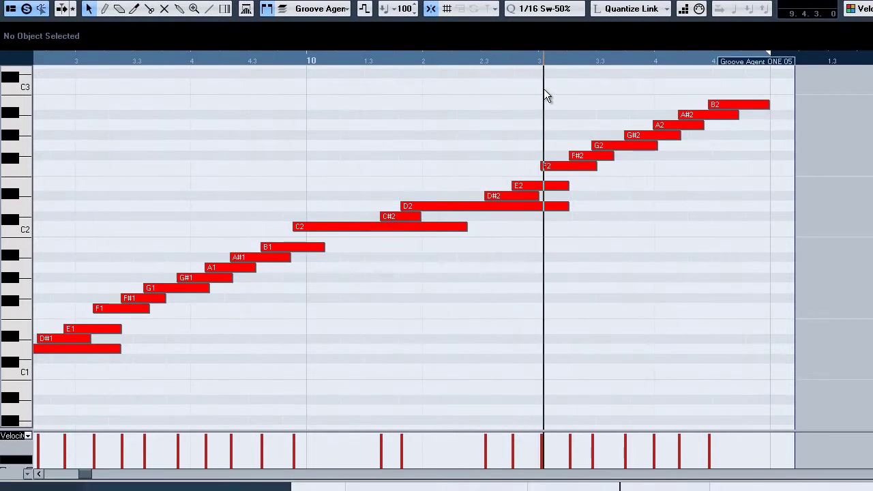
pyautogui.moveTo(544, 91); pyautogui.dragTo(229, 67)
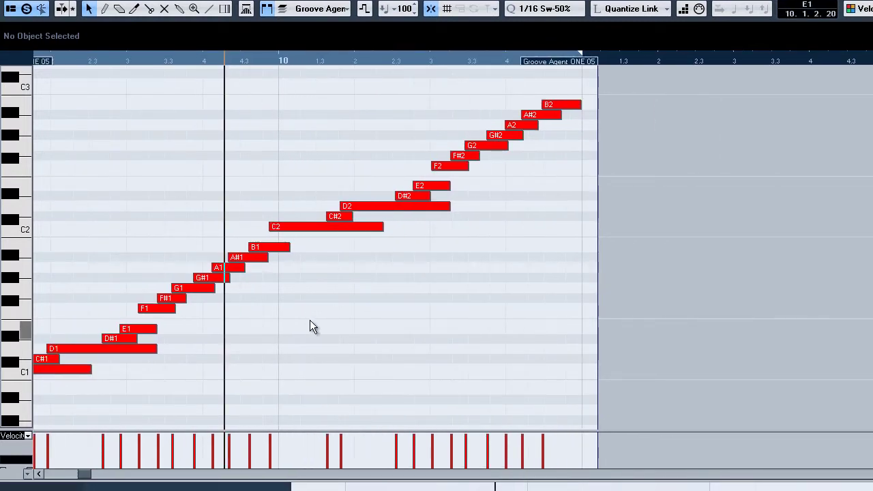
pyautogui.hotkey('ctrl', 'a')
pyautogui.press('q')
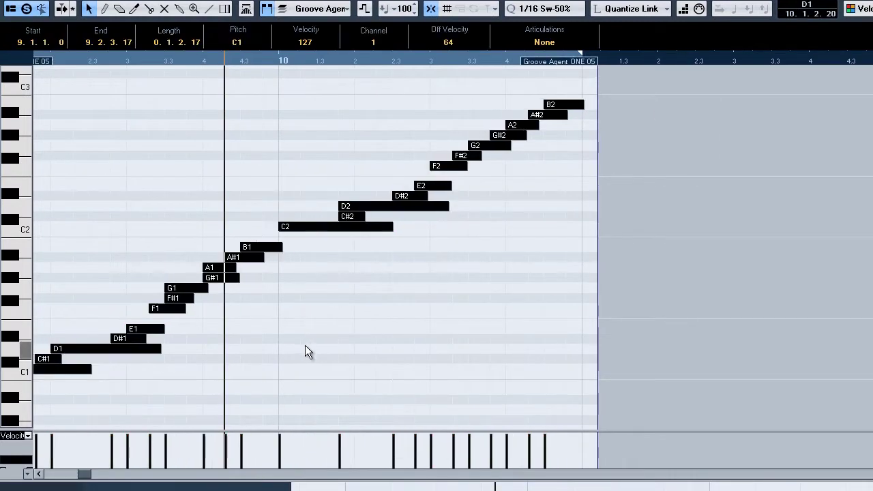
pyautogui.moveTo(82, 475); pyautogui.dragTo(80, 474)
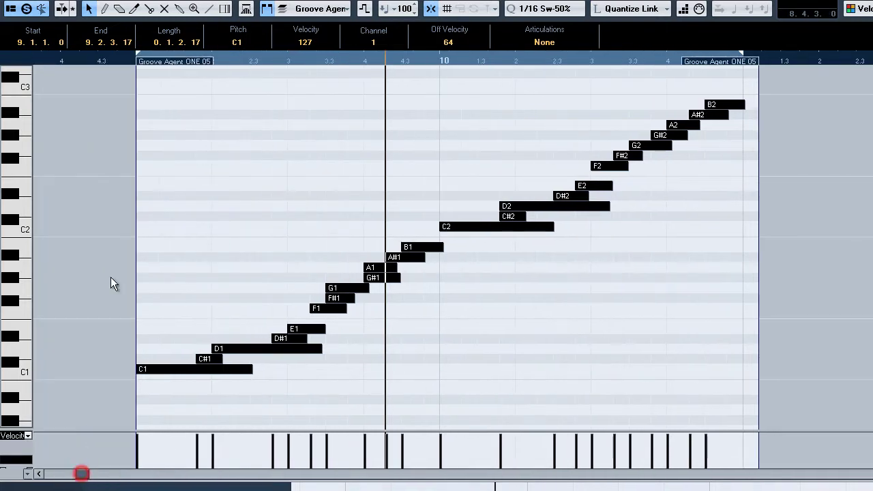
# Play back the quantized slice notes from just before bar 9.
pyautogui.click(112, 60)
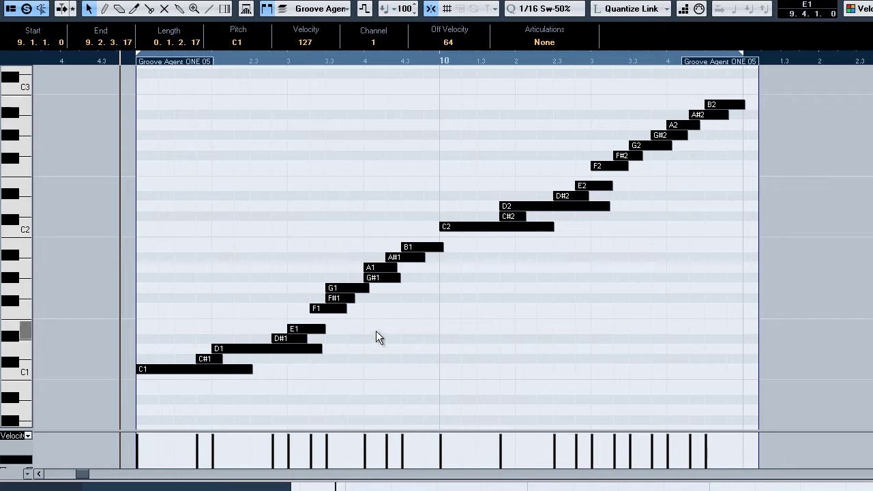
pyautogui.press('space')
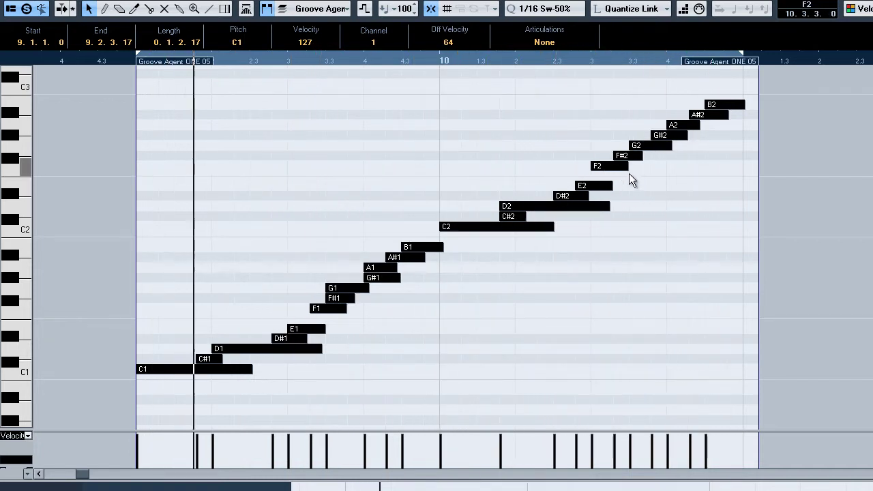
pyautogui.click(730, 148)
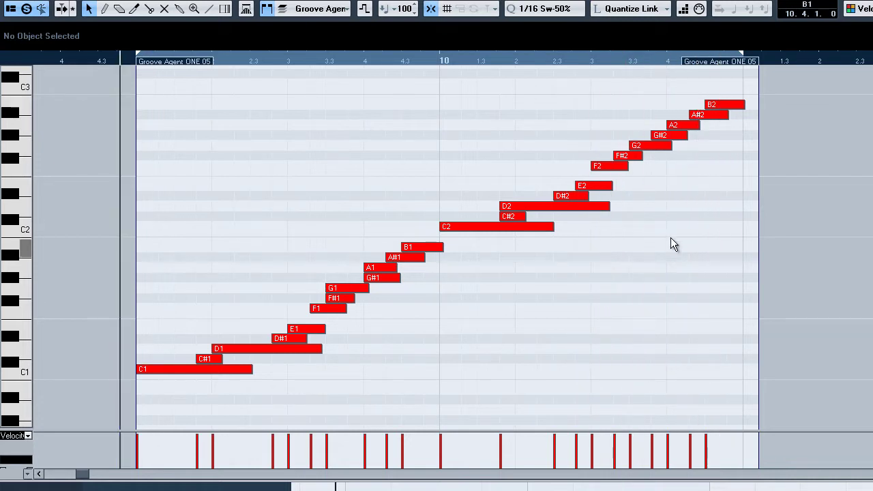
# Undo the quantization of the slice notes and close the Key Editor.
pyautogui.hotkey('ctrl', 'z')
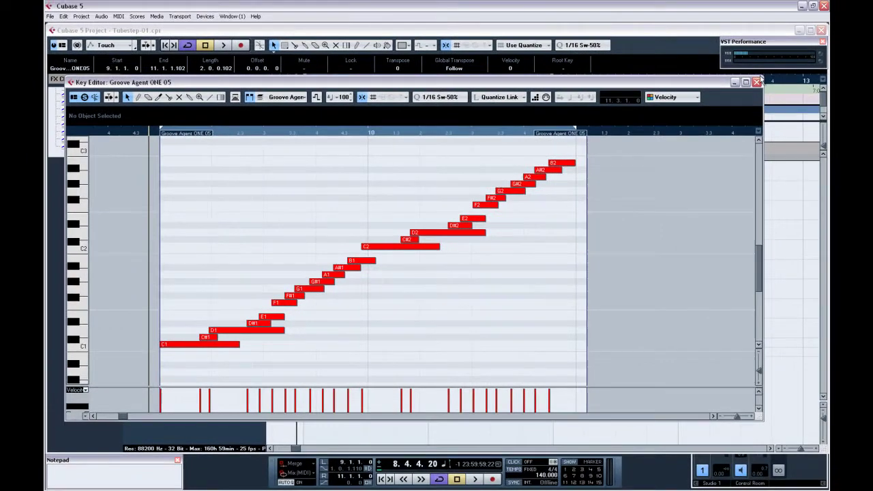
pyautogui.click(759, 82)
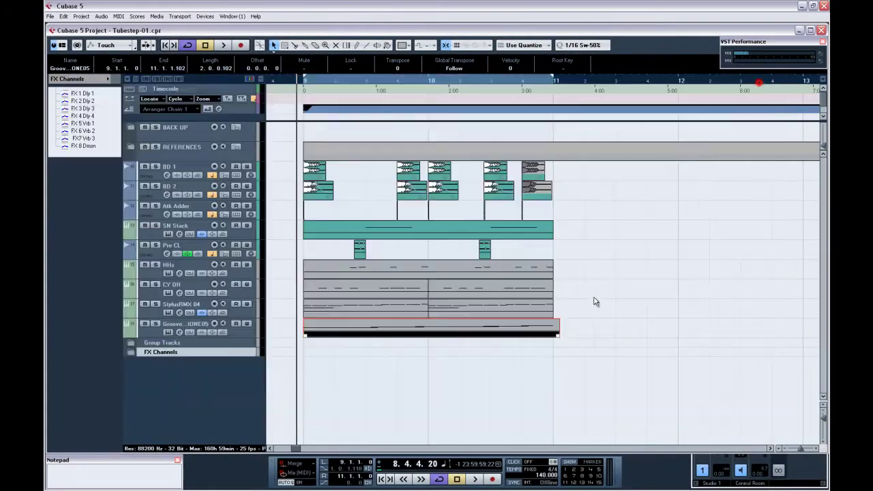
pyautogui.click(572, 331)
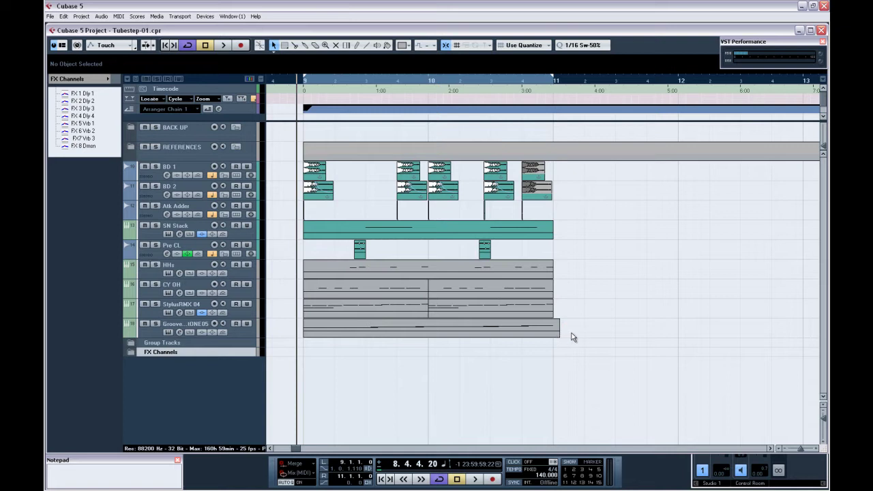
# Time-stretch the Groove Agent ONE part to end slightly further past bar 11.
pyautogui.press('1')
pyautogui.press('1')
pyautogui.click(561, 336)
pyautogui.moveTo(560, 337); pyautogui.dragTo(563, 337)
pyautogui.hotkey('ctrl', 'z')
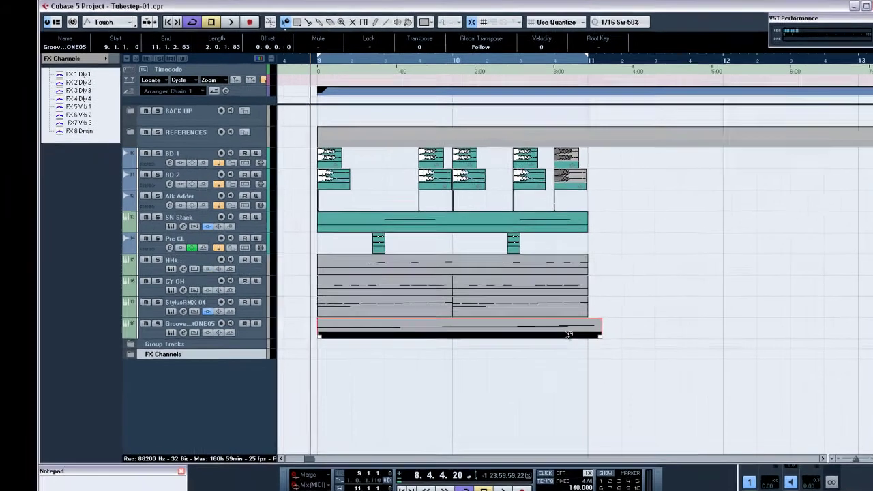
# Check the stretched slice notes against the Key Editor grid and time-stretch the part by another small amount.
pyautogui.doubleClick(536, 333)
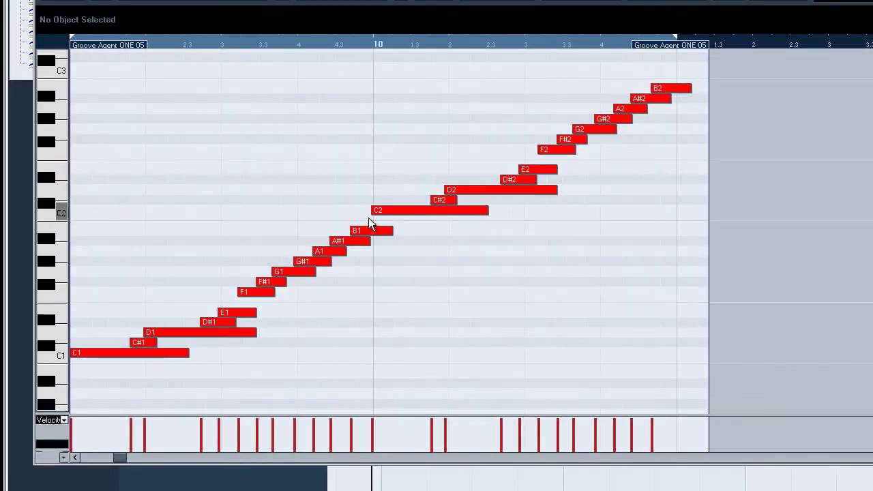
pyautogui.press('Return')
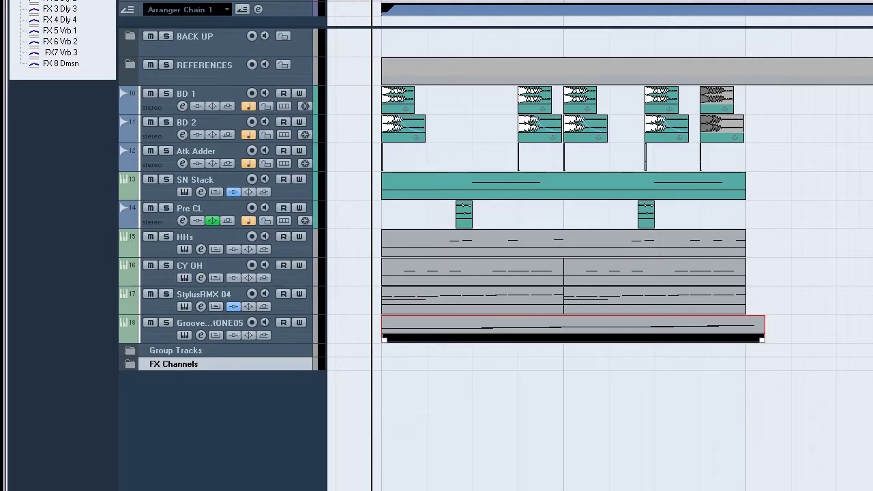
pyautogui.moveTo(763, 340); pyautogui.dragTo(769, 340)
# Quantize all the restretched slice notes to 1/16 with 50% swing.
pyautogui.doubleClick(717, 339)
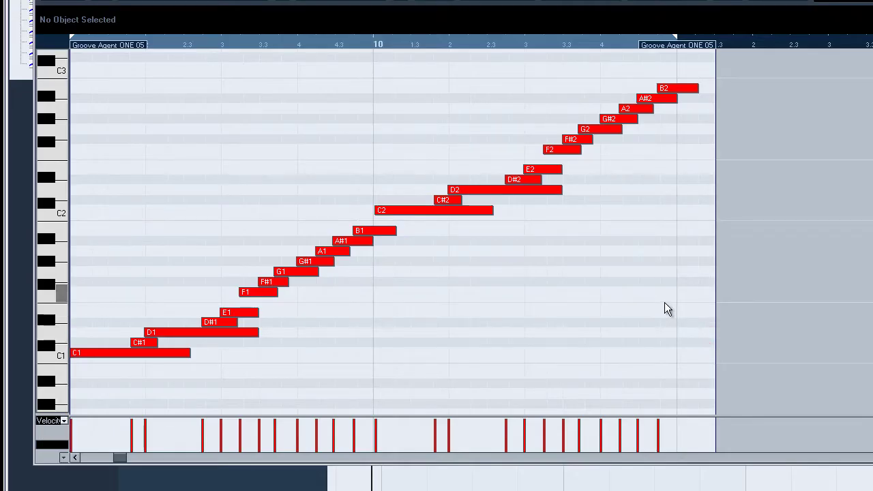
pyautogui.hotkey('ctrl', 'a')
pyautogui.press('q')
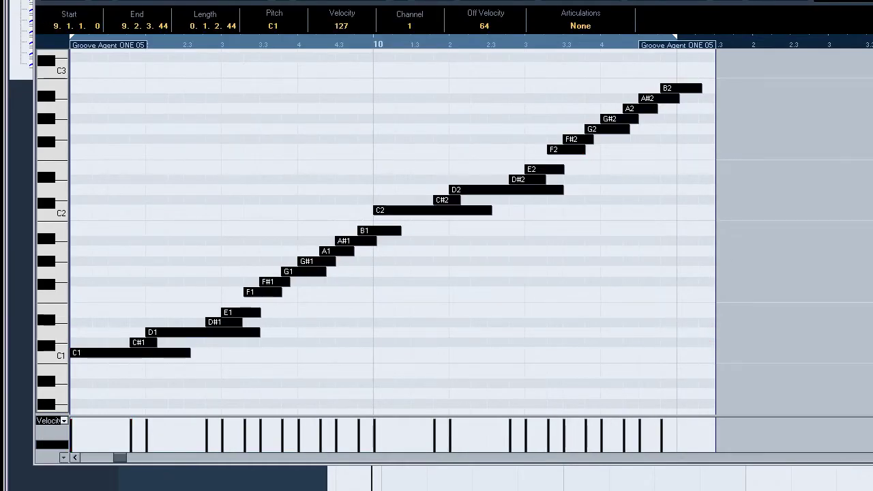
# Close the Key Editor, solo the Groove Agent ONE track and listen to the quantized part on its own.
pyautogui.press('Escape')
pyautogui.press('space')
pyautogui.press('space')
pyautogui.click(165, 323)
pyautogui.press('space')
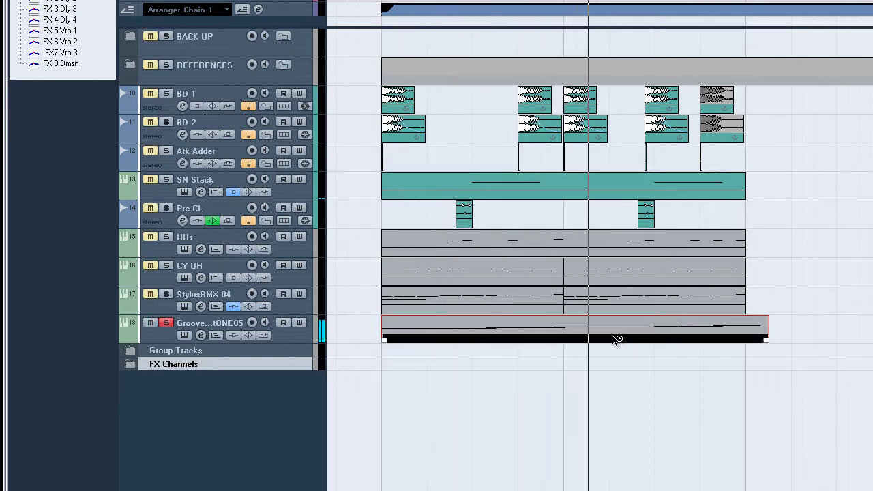
pyautogui.press('space')
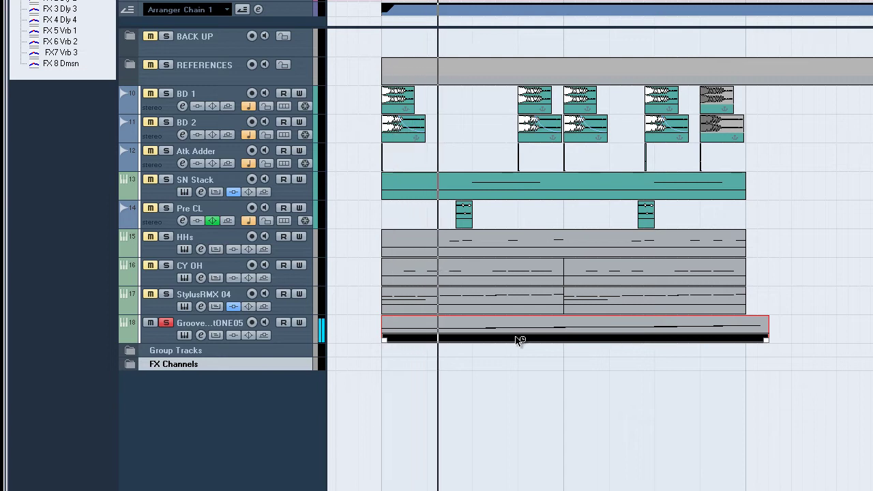
pyautogui.press('space')
pyautogui.rightClick(501, 357)
pyautogui.click(501, 355)
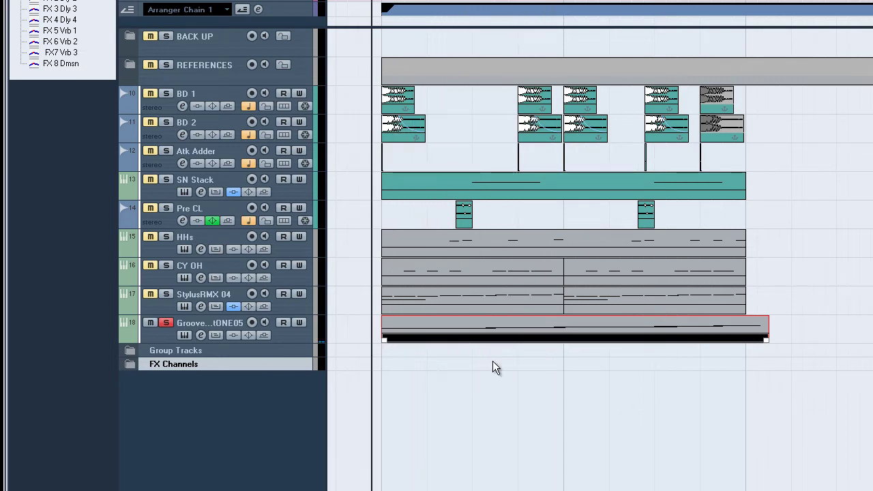
pyautogui.press('space')
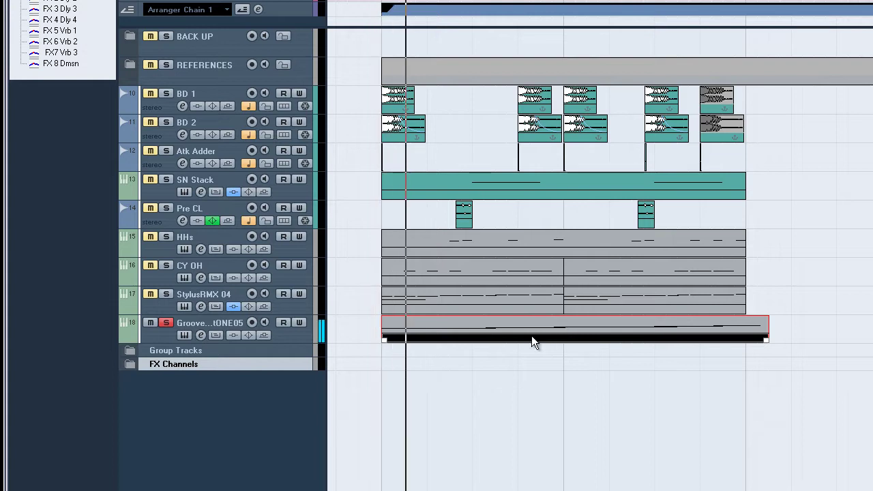
pyautogui.press('space')
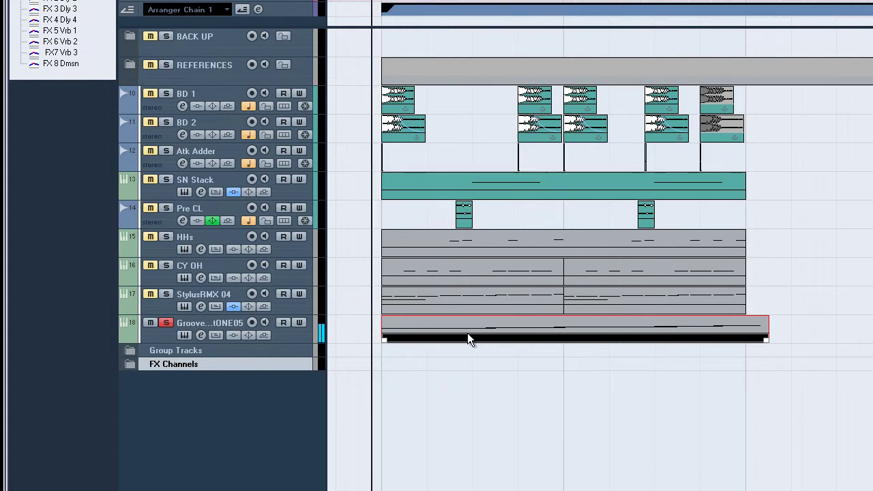
# Split the Groove Agent ONE part at the middle of bar 9, delete the section before it and play the rest.
pyautogui.click(473, 332)
pyautogui.click(431, 334)
pyautogui.press('Delete')
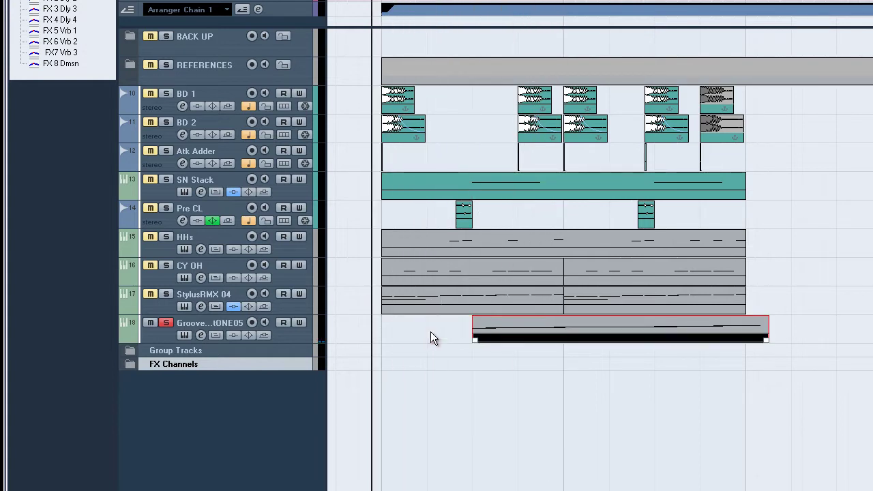
pyautogui.press('space')
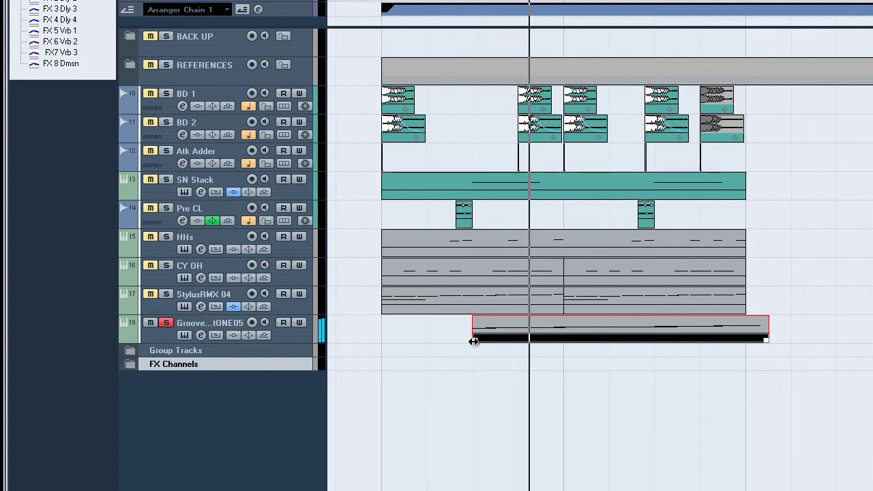
# Split the remaining part at bar 10, move the second section well past bar 11 and unsolo the track.
pyautogui.keyDown('alt'); pyautogui.click(567, 335); pyautogui.keyUp('alt')
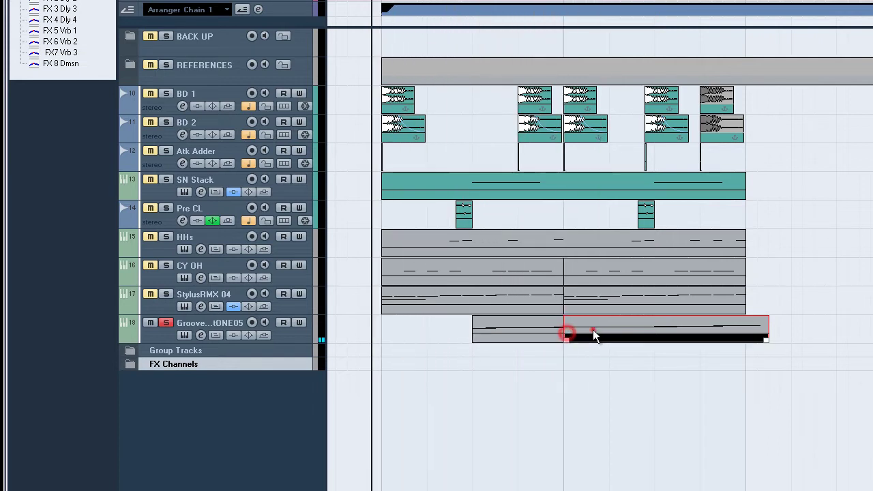
pyautogui.moveTo(593, 331); pyautogui.dragTo(872, 331)
pyautogui.click(166, 322)
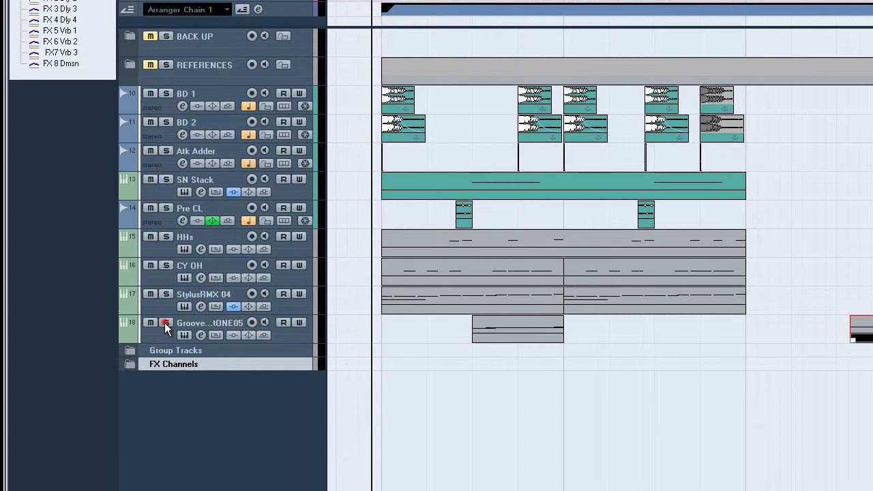
# Play the full groove and lower the Groove Agent ONE track's volume to -14.03.
pyautogui.press('space')
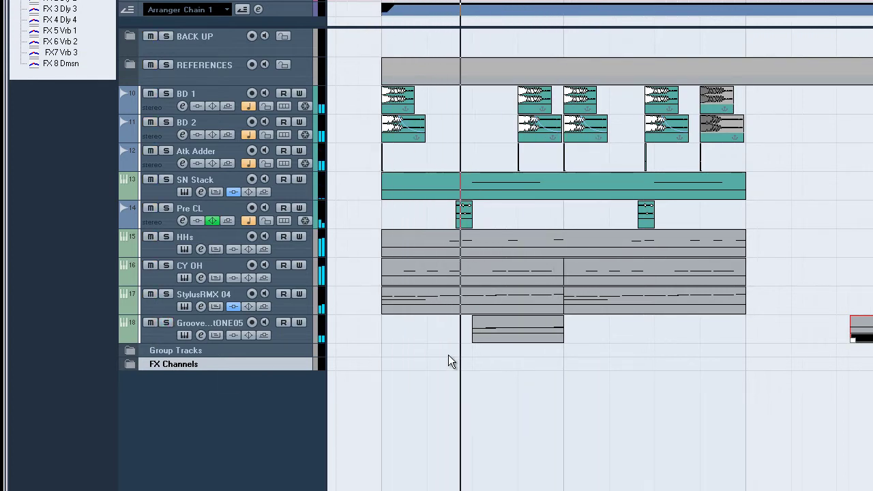
pyautogui.press('space')
pyautogui.click(191, 324)
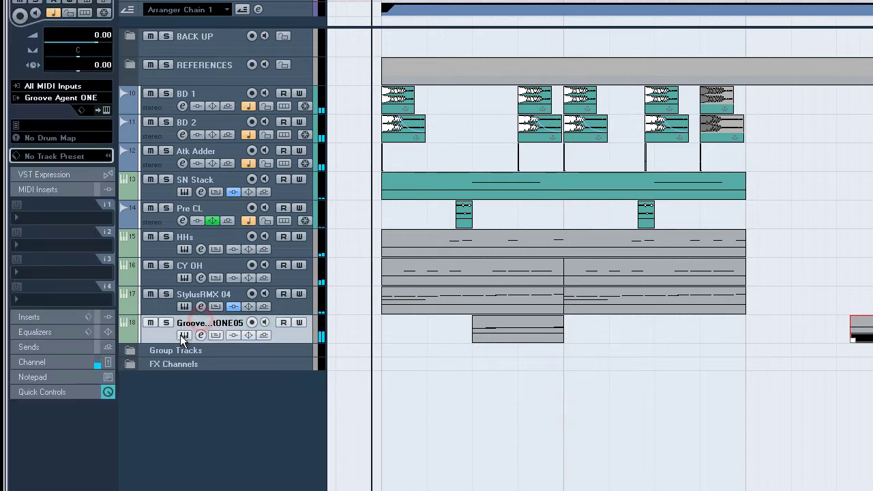
pyautogui.press('space')
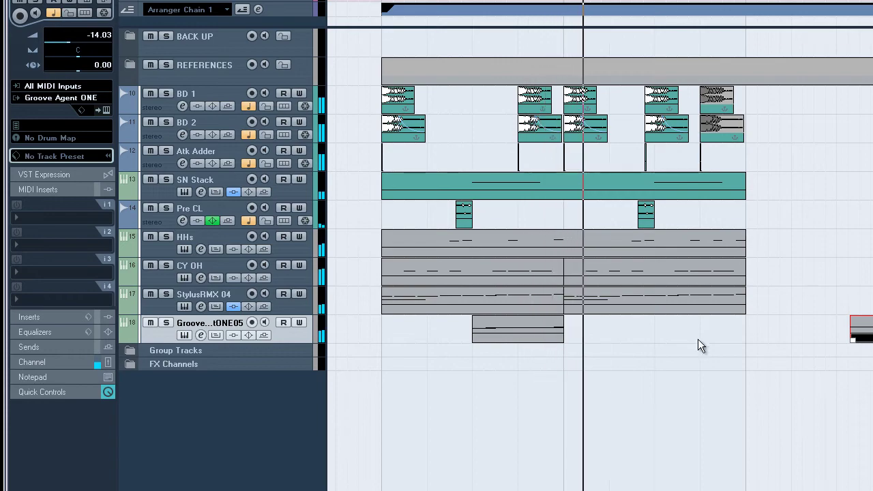
pyautogui.press('space')
# Move the set-aside section back to start at bar 10 and cut away everything before the middle of that bar.
pyautogui.moveTo(872, 329); pyautogui.dragTo(648, 320)
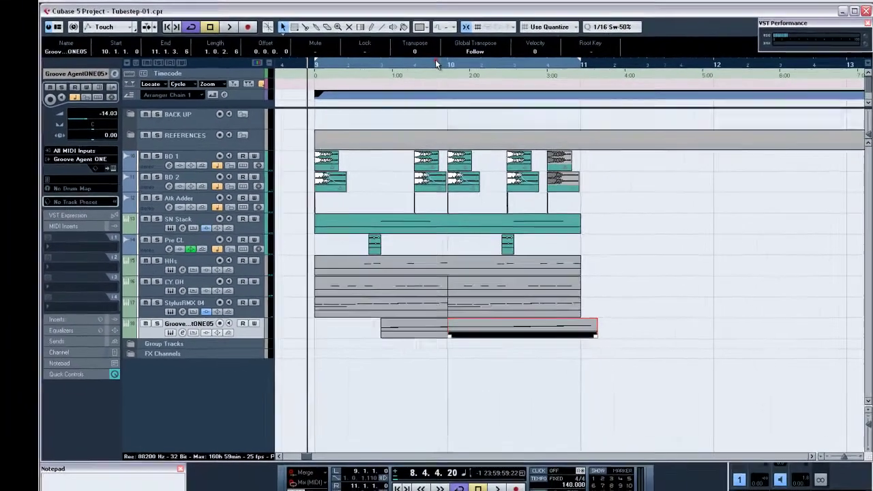
pyautogui.doubleClick(438, 64)
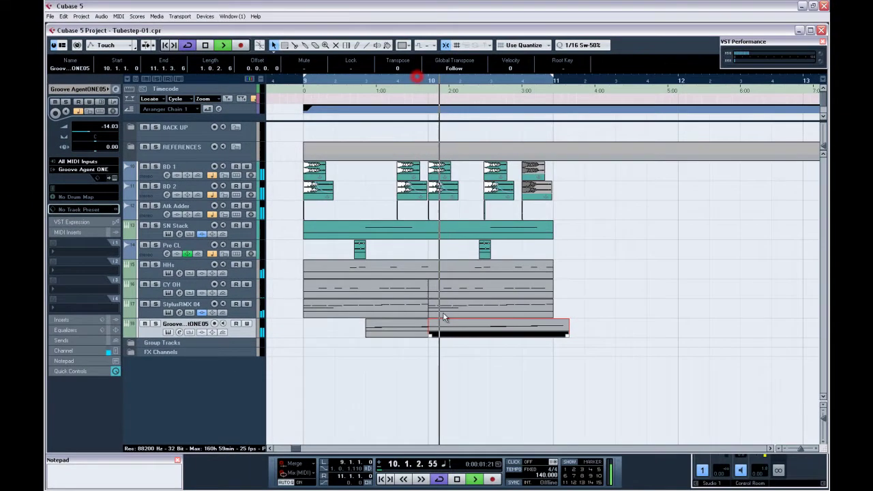
pyautogui.press('space')
pyautogui.keyDown('alt'); pyautogui.click(489, 332); pyautogui.keyUp('alt')
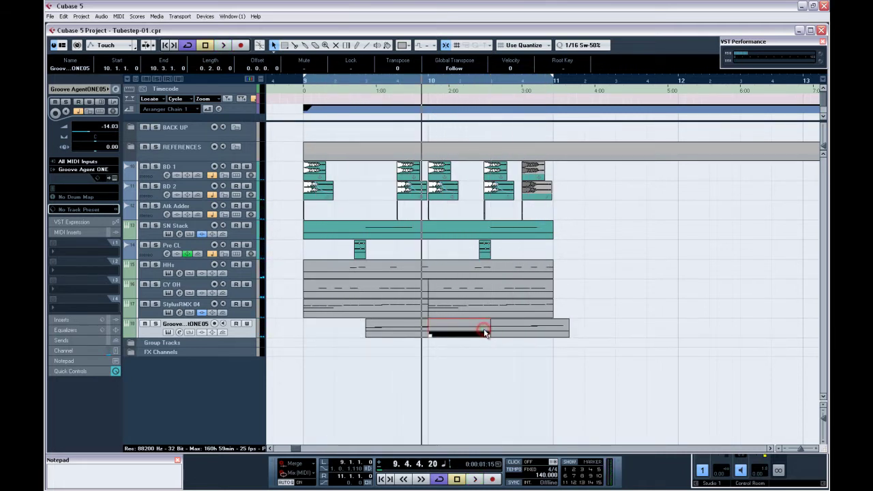
pyautogui.press('Delete')
# Solo the Groove Agent ONE track and compare the two remaining sections by ear.
pyautogui.click(501, 333)
pyautogui.click(155, 324)
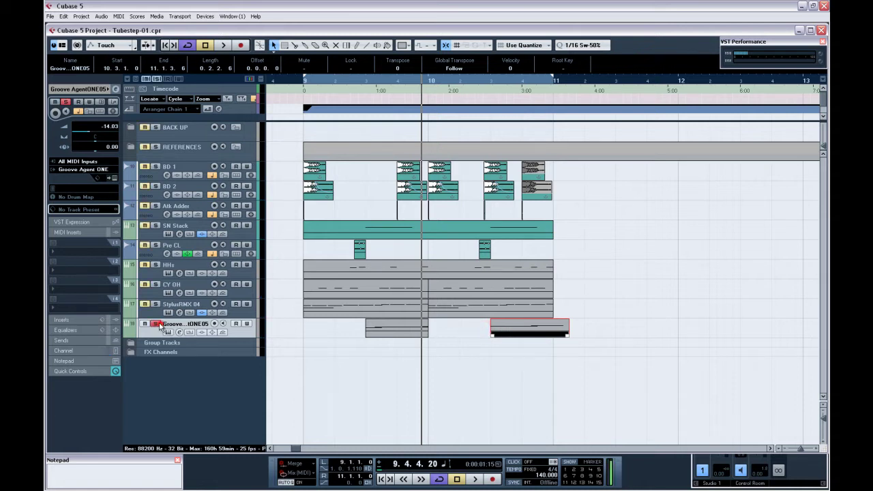
pyautogui.press('space')
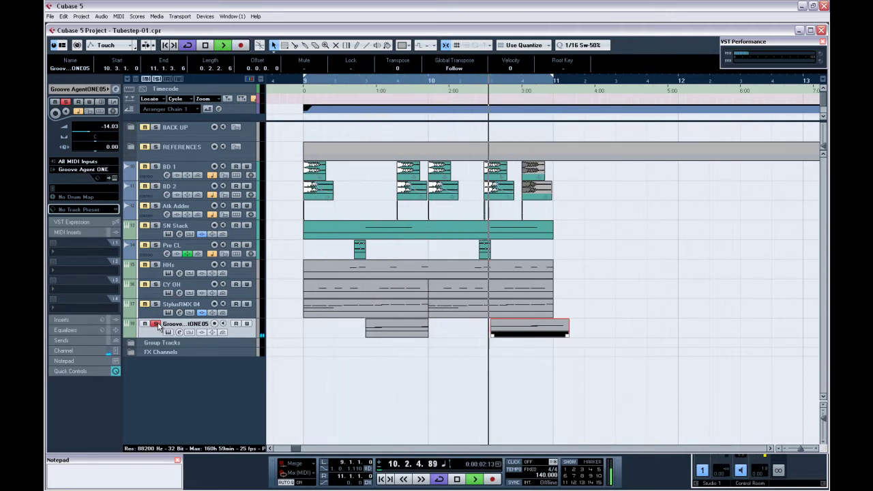
pyautogui.press('space')
# Replace the section in the second half of bar 9 with a copy of the 10.3 section, trimmed to end at bar 11.
pyautogui.click(389, 331)
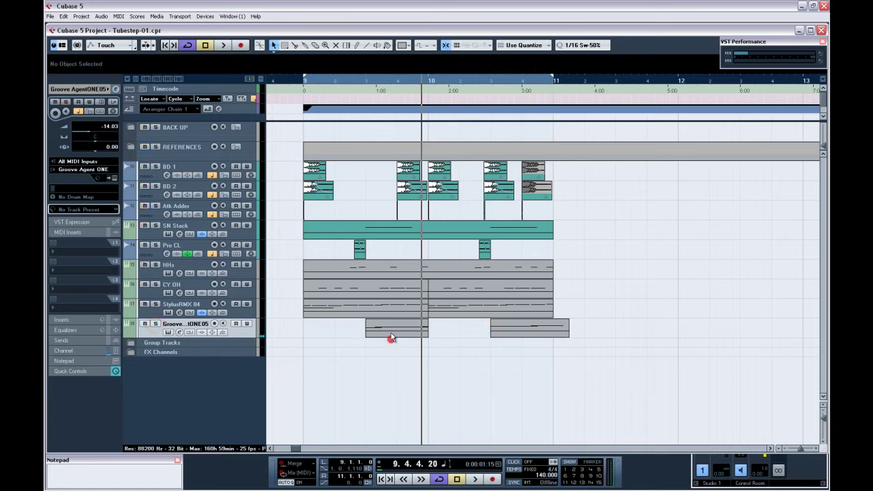
pyautogui.press('Delete')
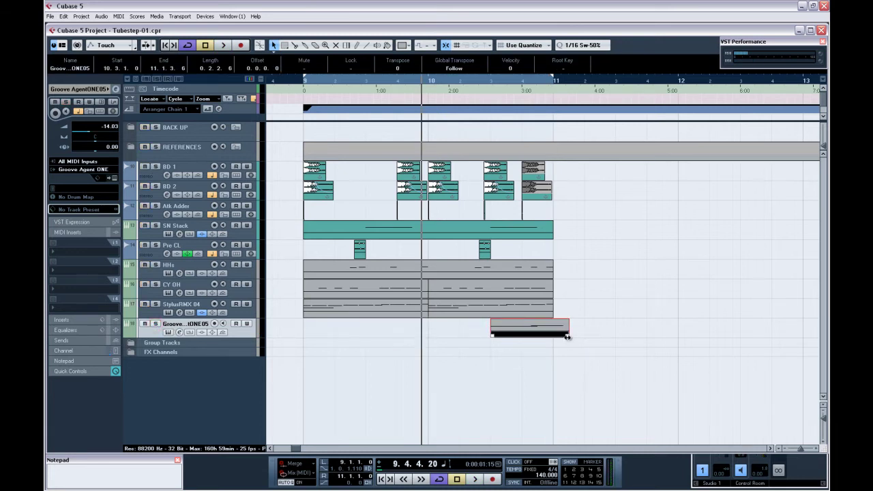
pyautogui.moveTo(567, 336); pyautogui.dragTo(416, 331)
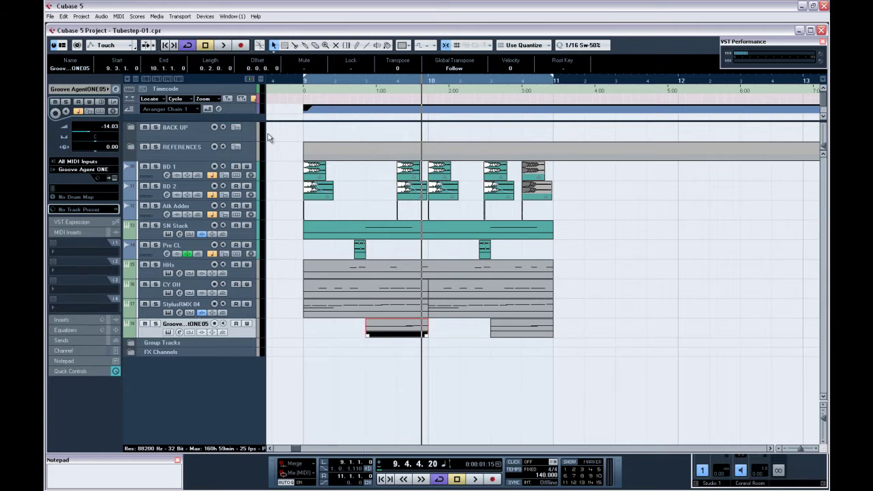
pyautogui.click(296, 86)
pyautogui.press('space')
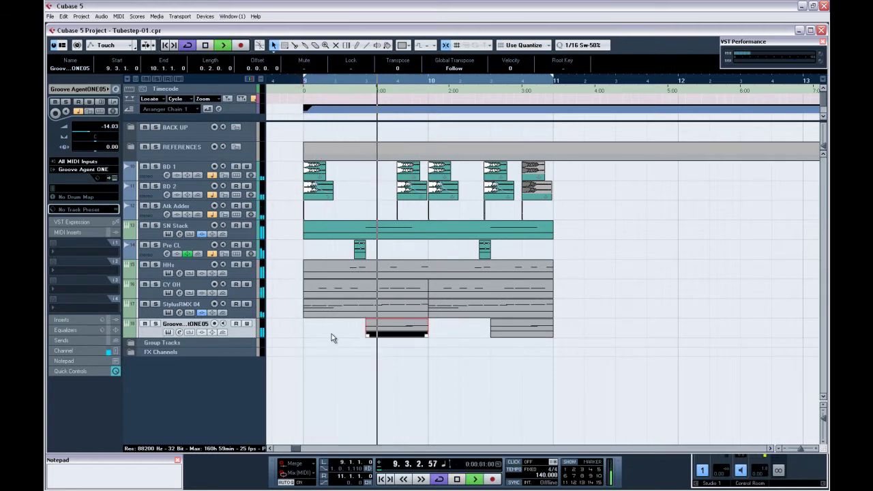
# Open the Groove Agent ONE instrument and inspect the amplifier settings of individual slice pads such as C1 and D#2.
pyautogui.click(168, 333)
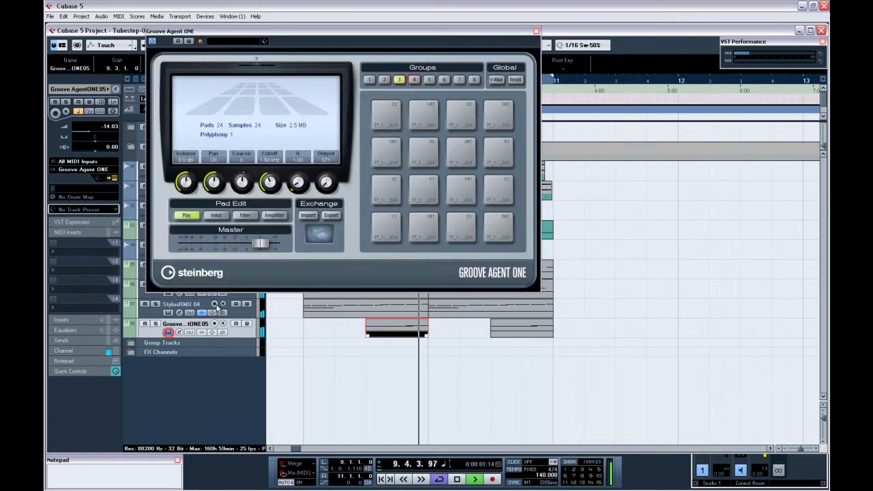
pyautogui.moveTo(336, 31); pyautogui.dragTo(568, 88)
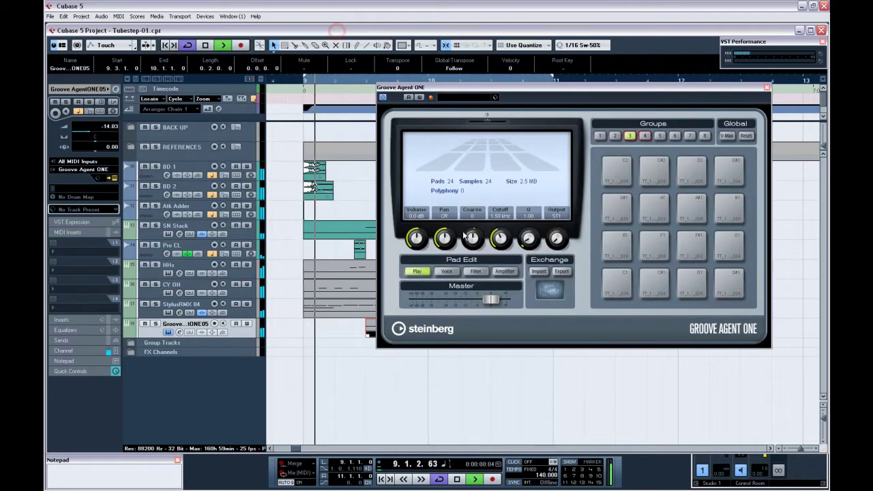
pyautogui.click(505, 272)
pyautogui.press('space')
pyautogui.click(612, 289)
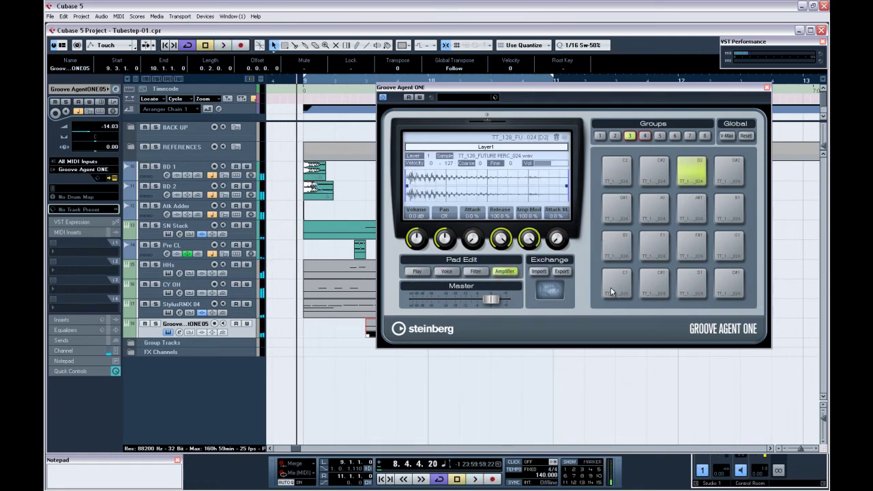
pyautogui.moveTo(612, 290); pyautogui.dragTo(734, 169)
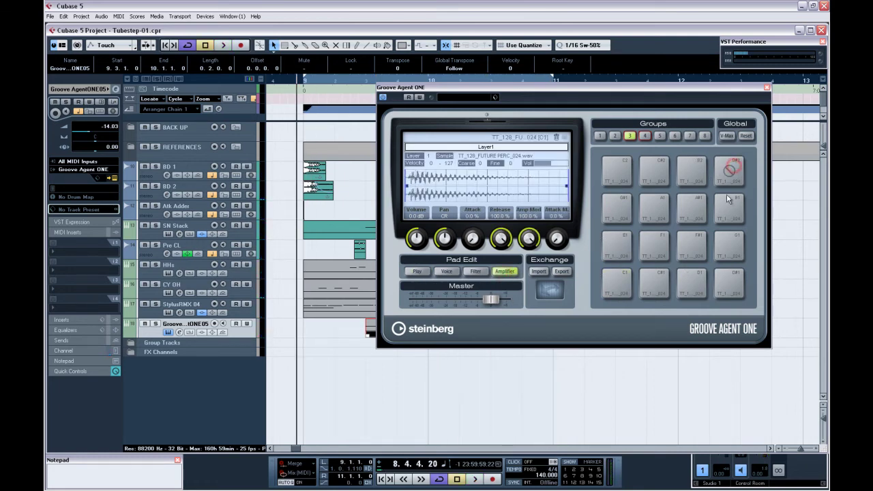
pyautogui.click(728, 171)
pyautogui.click(748, 292)
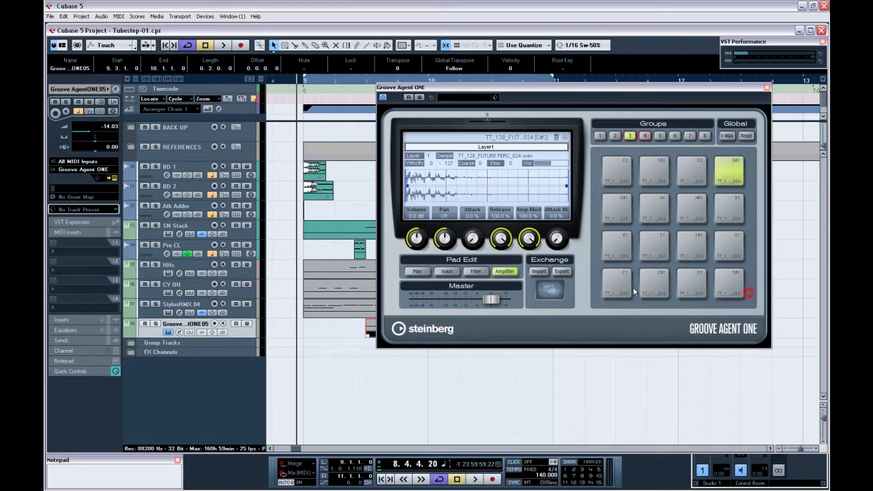
pyautogui.click(615, 287)
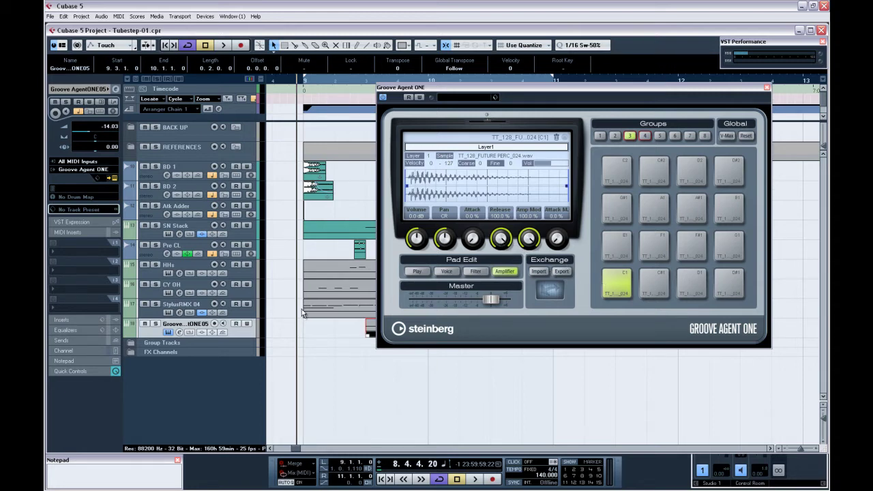
pyautogui.click(769, 88)
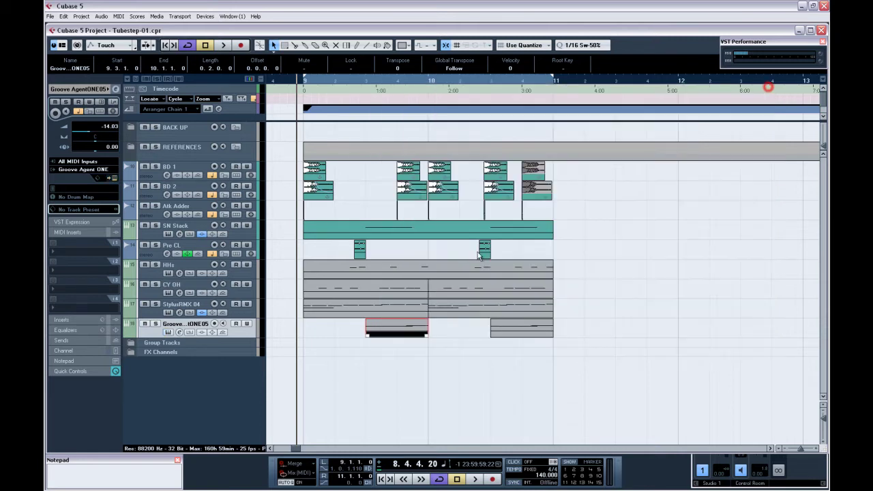
# Open the bar 9 section in the Key Editor and shorten all its notes together, bringing E2 to a length of 0.0.0.52.
pyautogui.doubleClick(393, 327)
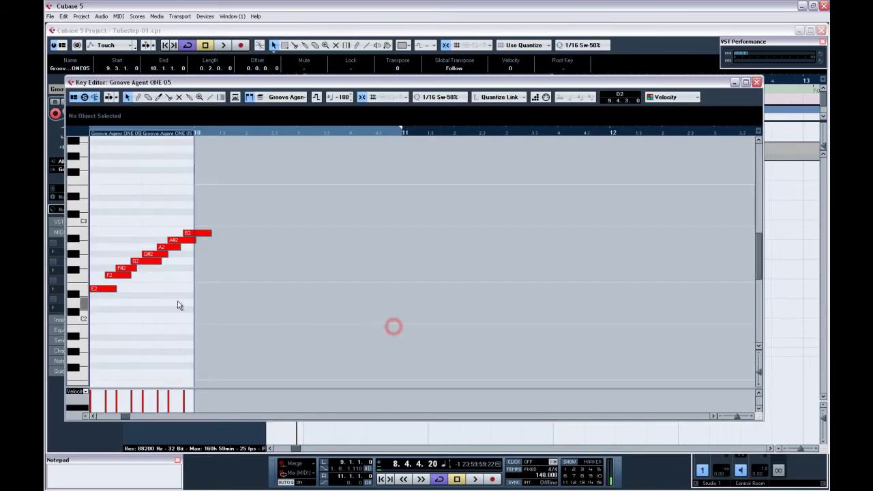
pyautogui.press('h')
pyautogui.press('h')
pyautogui.press('h')
pyautogui.press('h')
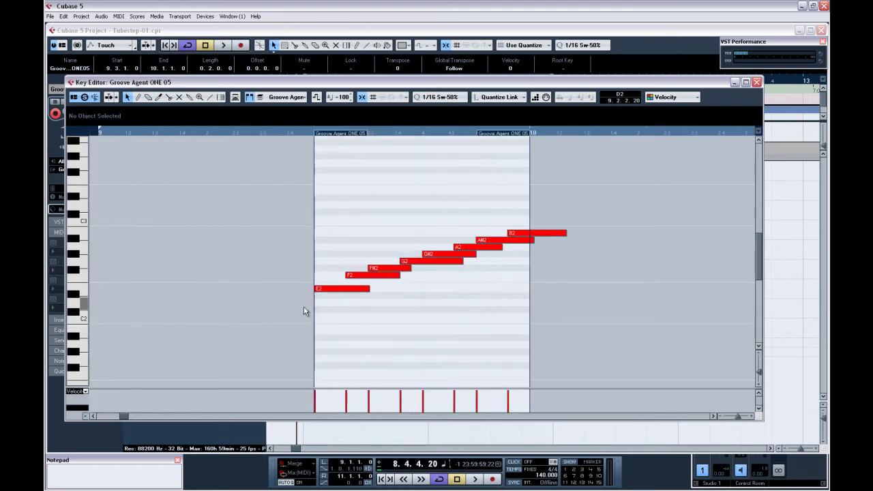
pyautogui.moveTo(582, 290); pyautogui.dragTo(303, 203)
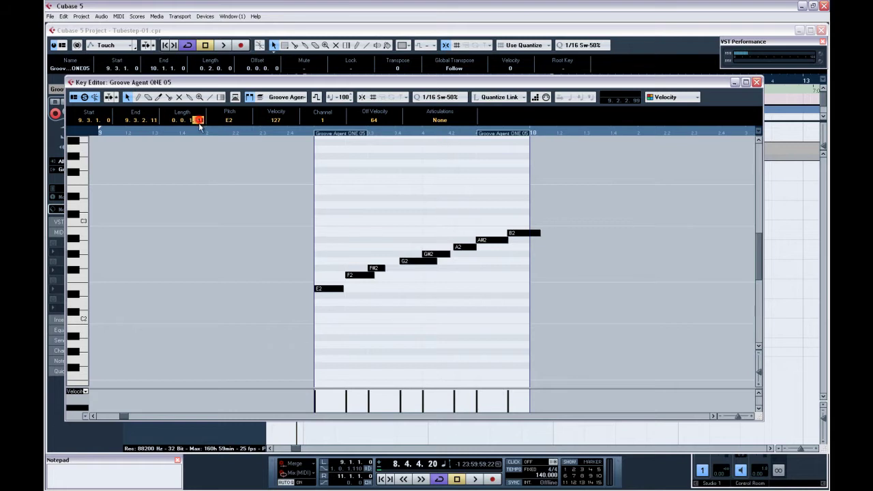
pyautogui.moveTo(200, 126); pyautogui.dragTo(199, 203)
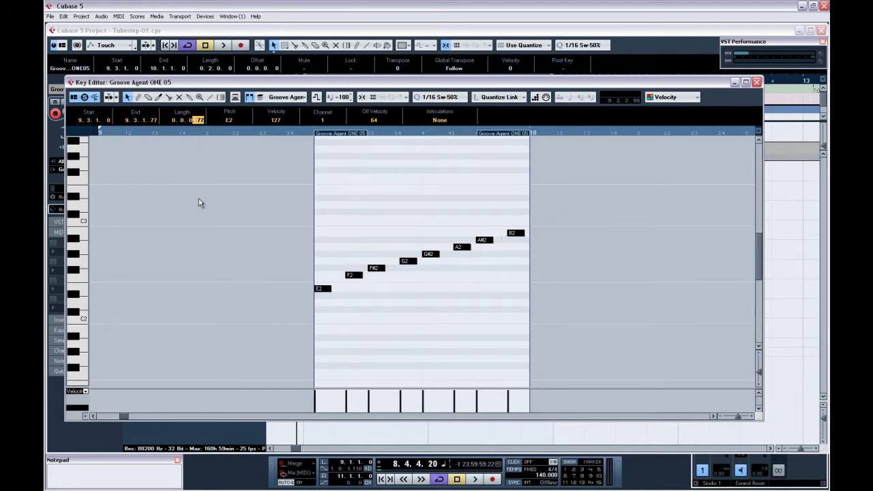
pyautogui.moveTo(198, 233); pyautogui.dragTo(201, 231)
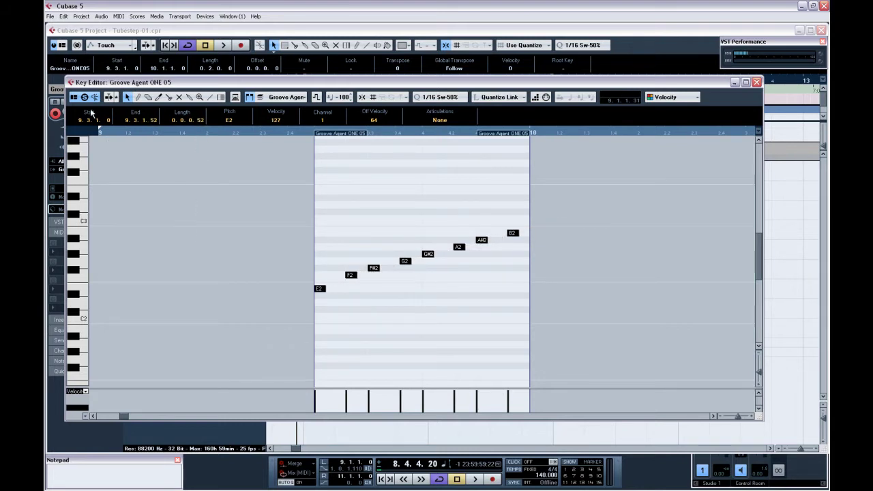
# Play the shortened slice notes with the drum groove from just before the section.
pyautogui.click(300, 131)
pyautogui.press('space')
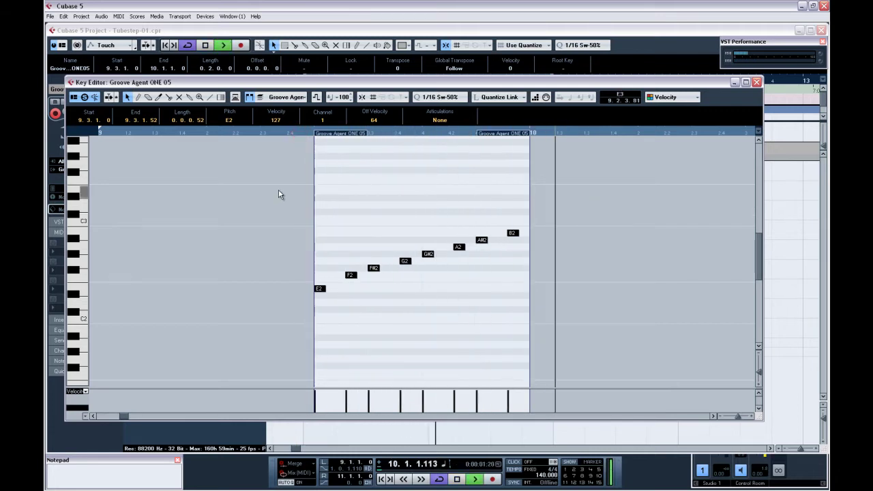
pyautogui.press('space')
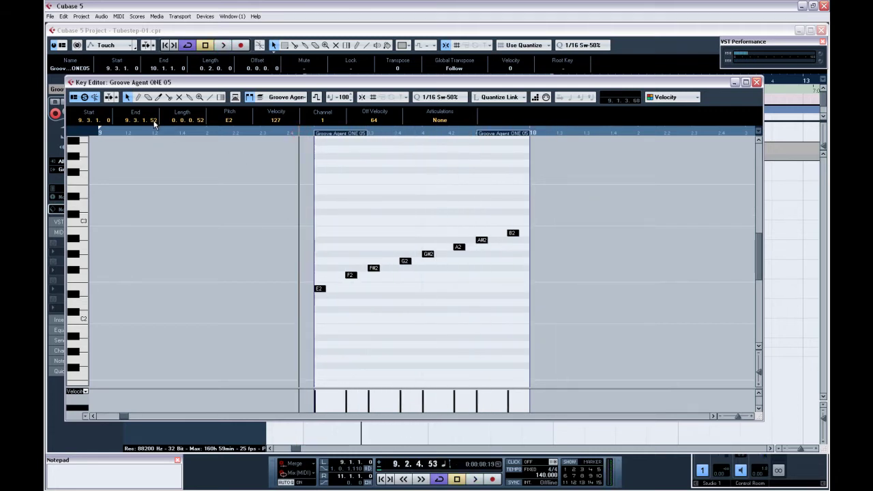
# Try the slice notes against the groove at shorter lengths, set their length to 0.0.0.53, and close the Key Editor.
pyautogui.press('space')
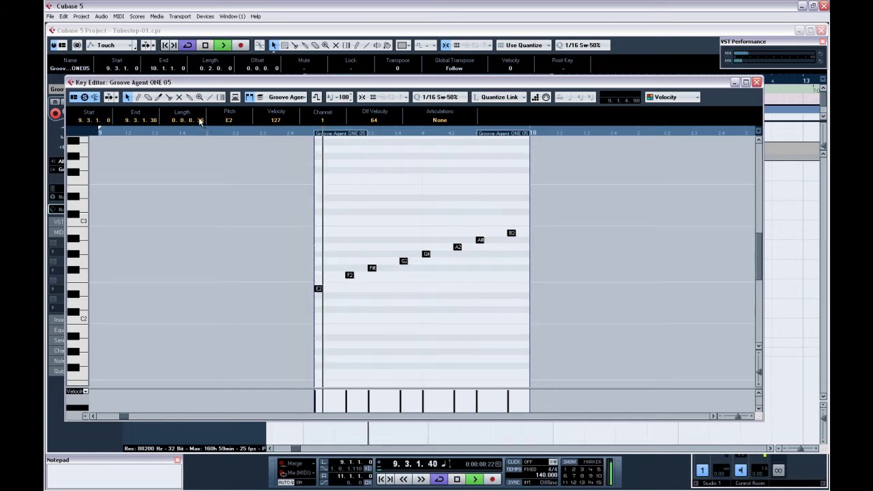
pyautogui.press('space')
pyautogui.moveTo(199, 121); pyautogui.dragTo(202, 49)
pyautogui.press('space')
pyautogui.press('space')
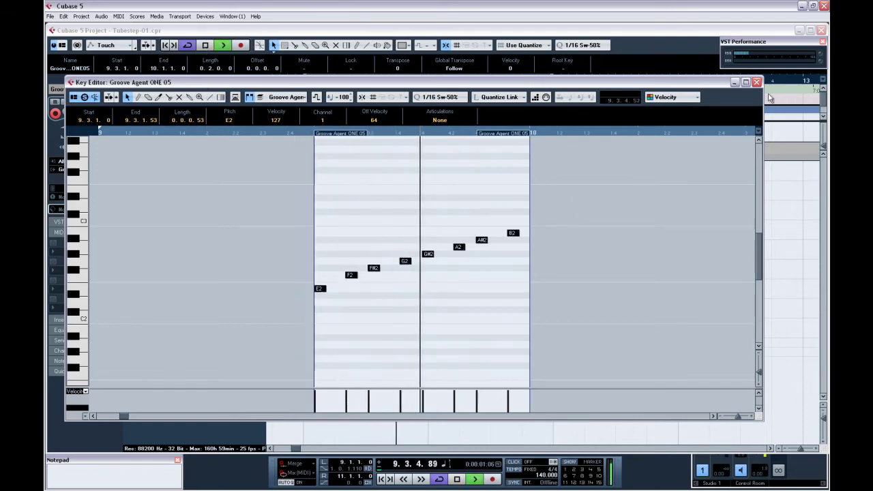
pyautogui.press('space')
pyautogui.click(758, 82)
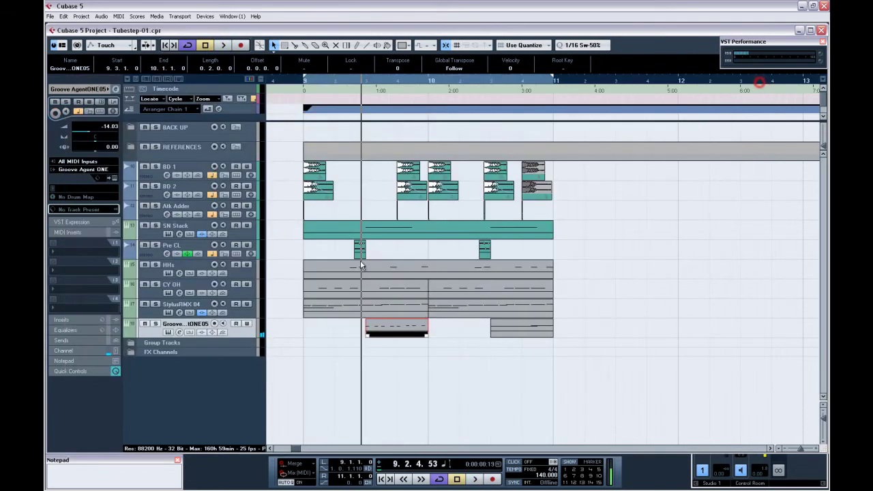
# Examine the Play page of the Groove Agent ONE instrument, then play the groove from the start of bar 9.
pyautogui.click(168, 332)
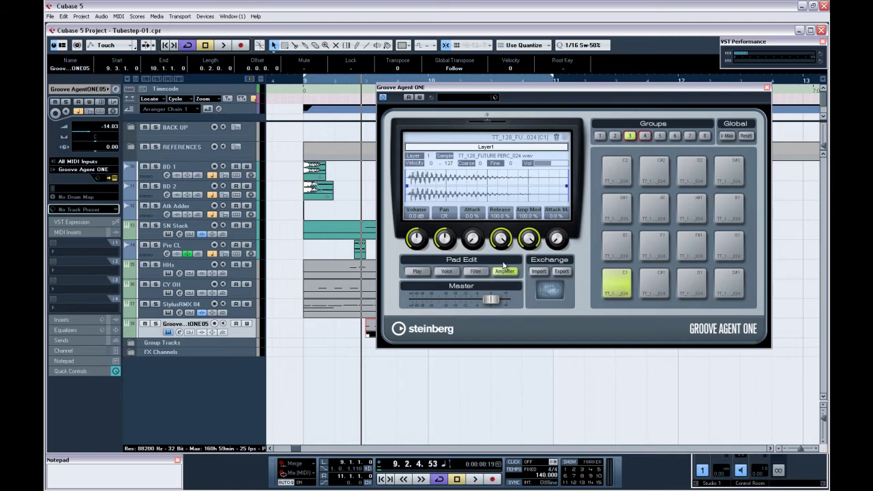
pyautogui.click(418, 271)
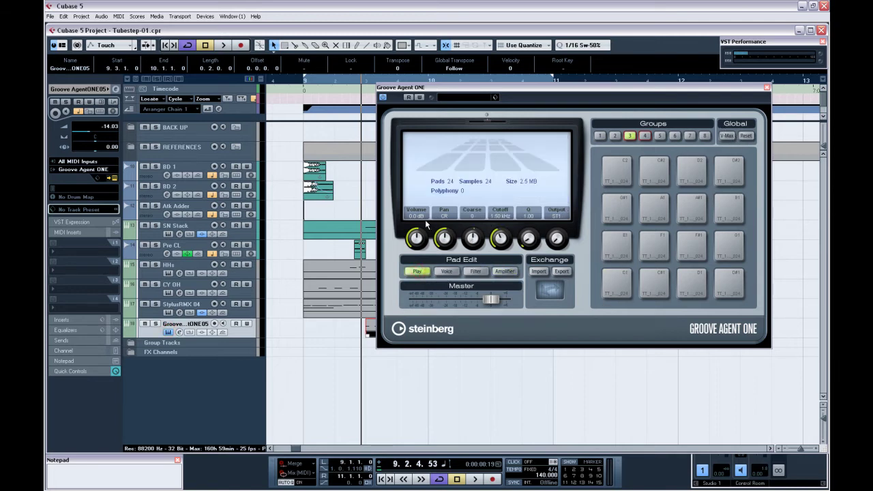
pyautogui.click(767, 88)
pyautogui.press('space')
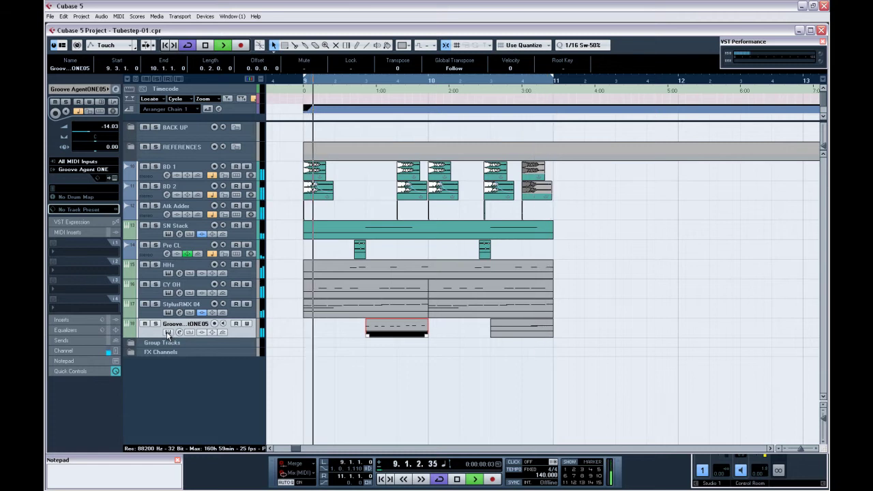
pyautogui.press('space')
# Open the Groove Agent ONE channel settings and load Oxford Dynamics Native into the first insert slot.
pyautogui.click(178, 332)
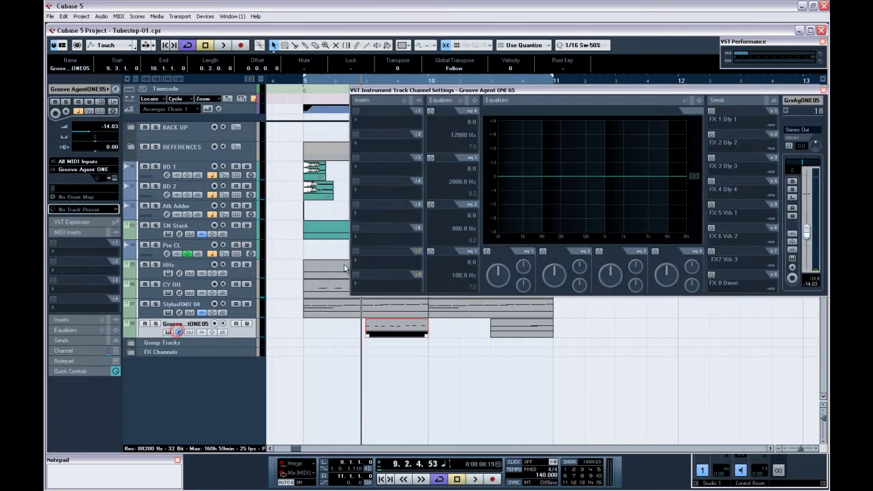
pyautogui.click(397, 118)
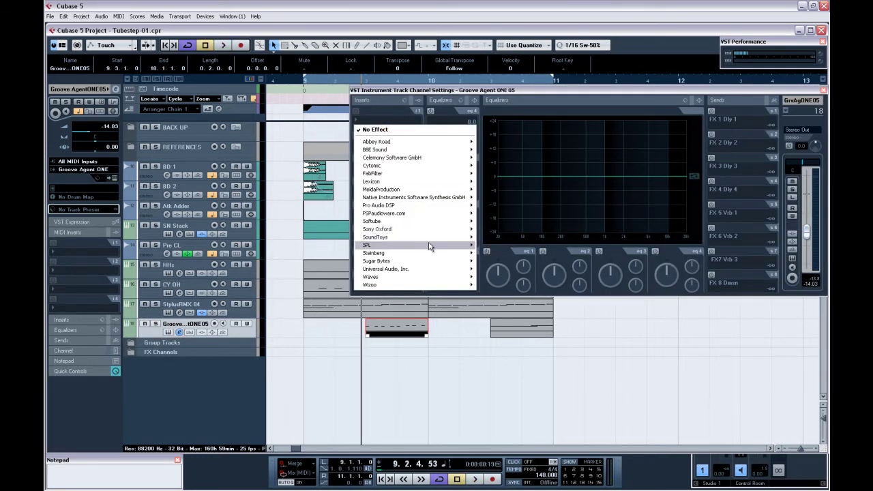
pyautogui.moveTo(428, 237)
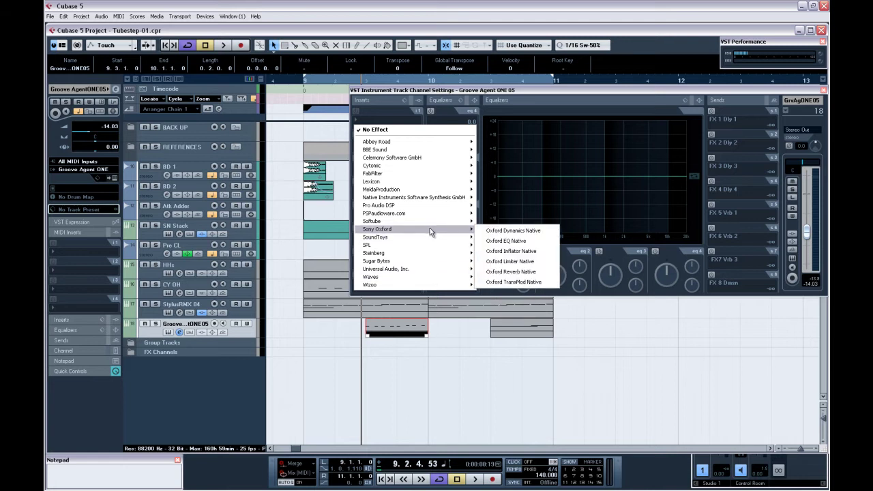
pyautogui.click(513, 231)
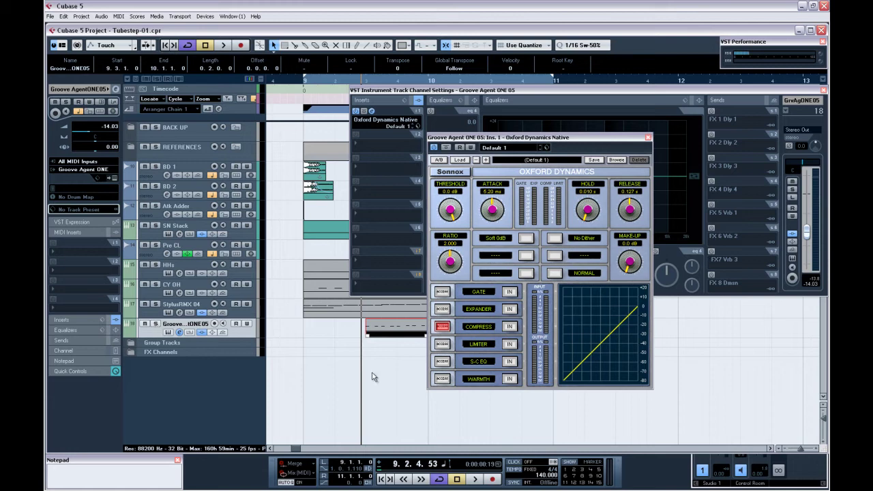
# With the Groove Agent ONE track soloed and playing, enable the Oxford Dynamics gate with threshold about -10 dB and attack about 0.017 ms.
pyautogui.click(155, 323)
pyautogui.press('space')
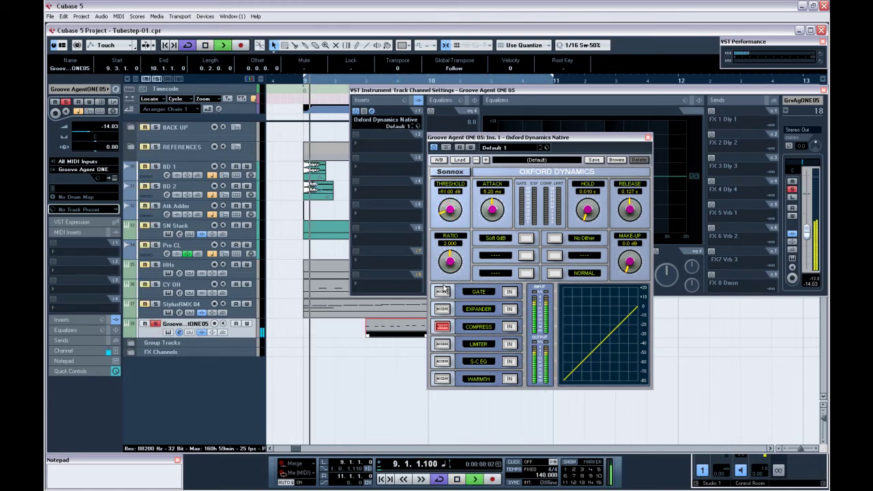
pyautogui.moveTo(449, 210); pyautogui.dragTo(449, 214)
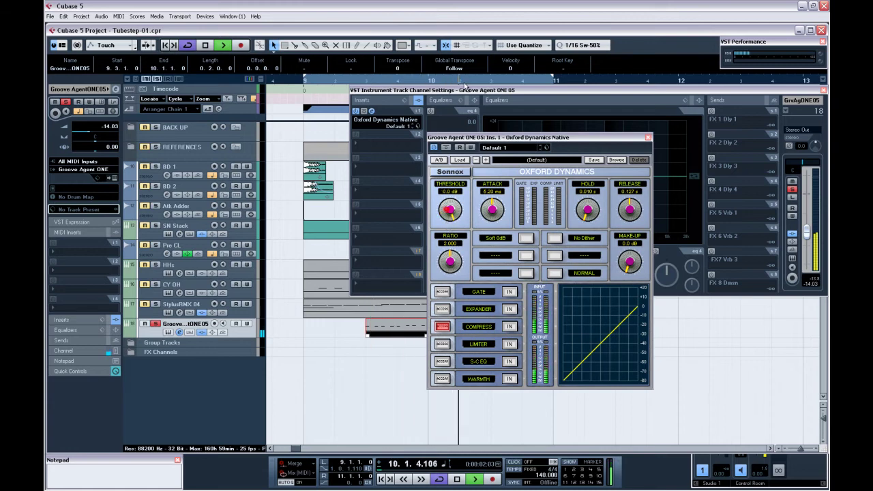
pyautogui.click(442, 292)
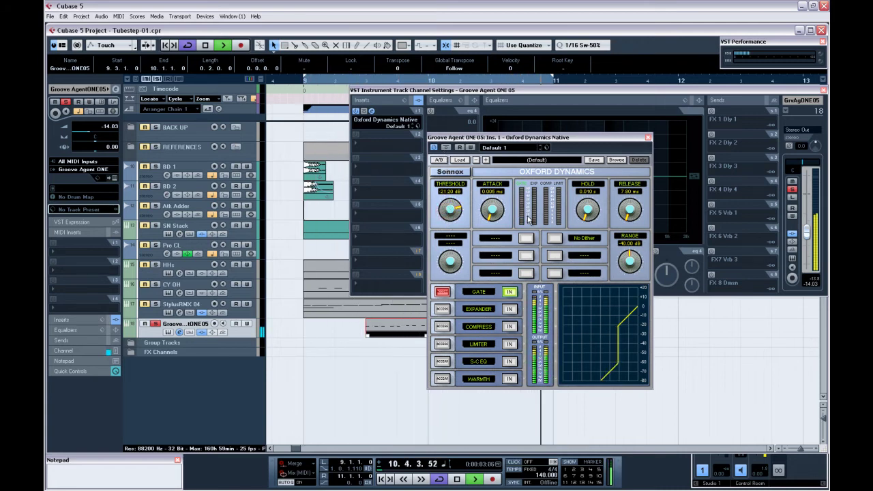
pyautogui.moveTo(447, 213); pyautogui.dragTo(446, 211)
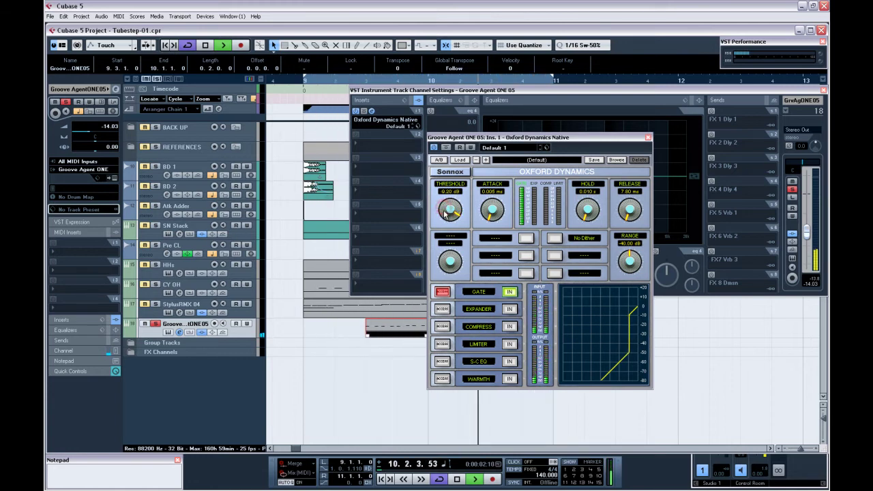
pyautogui.moveTo(445, 210); pyautogui.dragTo(447, 213)
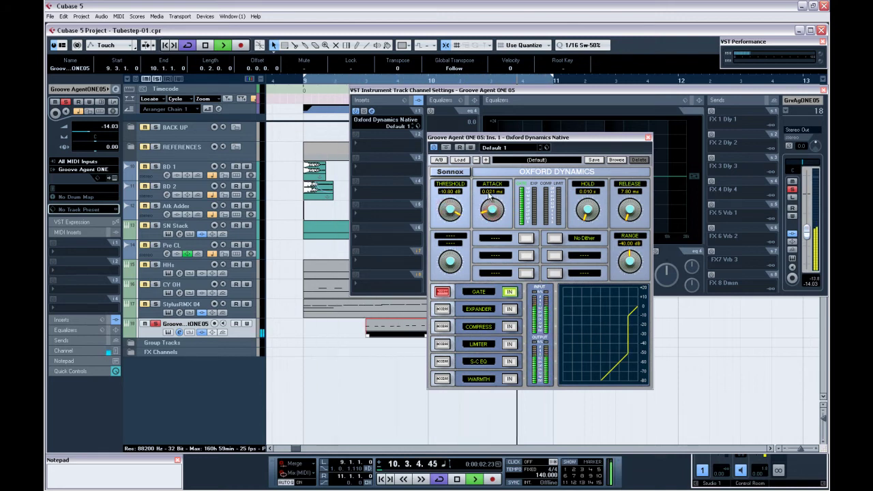
pyautogui.moveTo(489, 196); pyautogui.dragTo(489, 198)
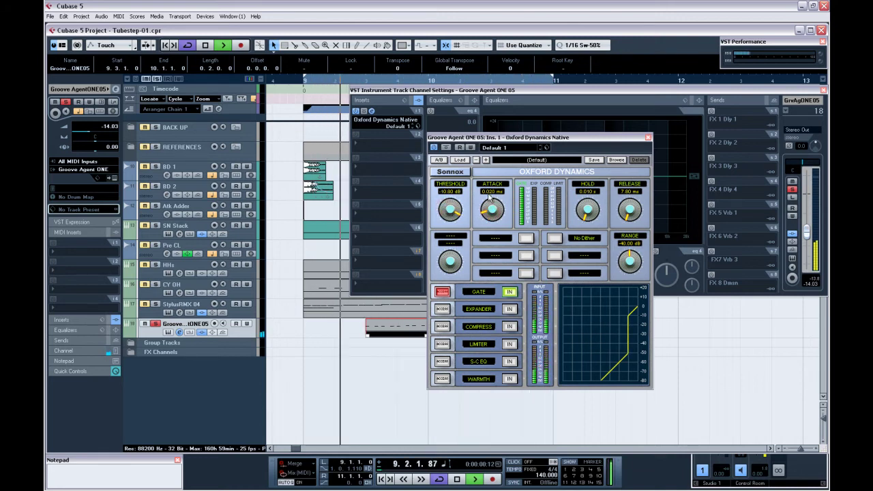
# Unsolo the Groove Agent ONE track, play the gated part with the full groove, and close the effect and channel settings.
pyautogui.click(156, 324)
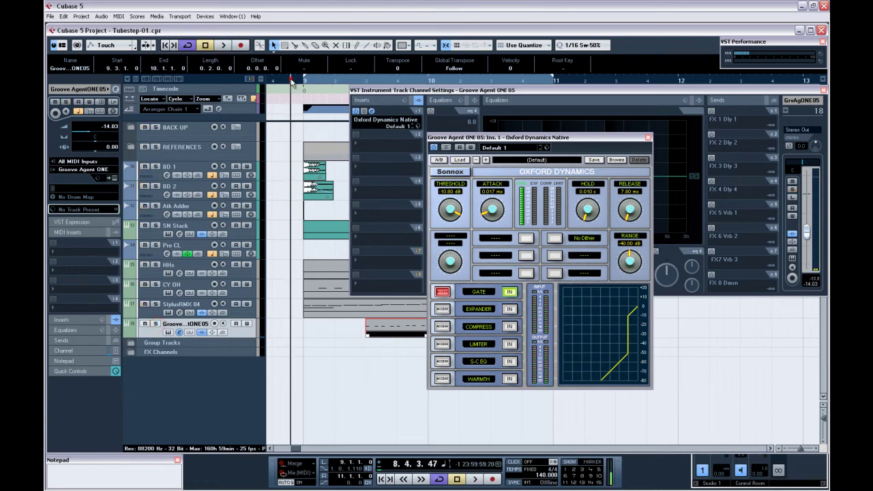
pyautogui.press('space')
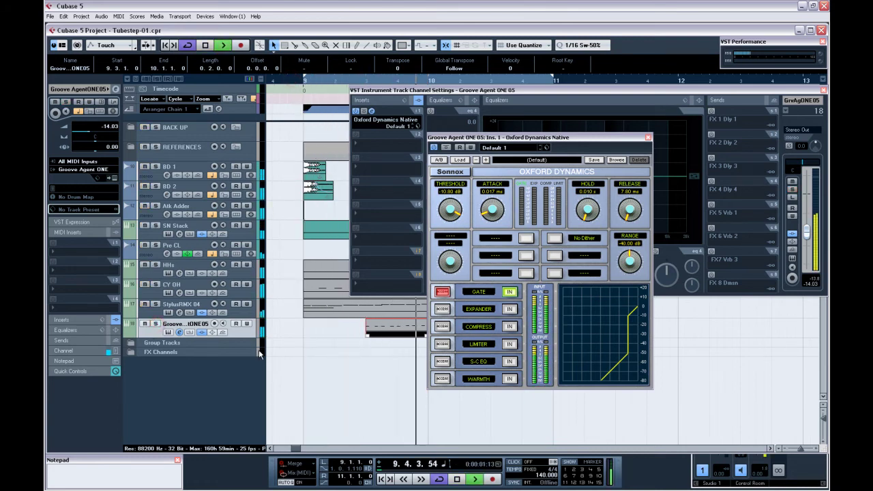
pyautogui.click(649, 139)
pyautogui.click(823, 90)
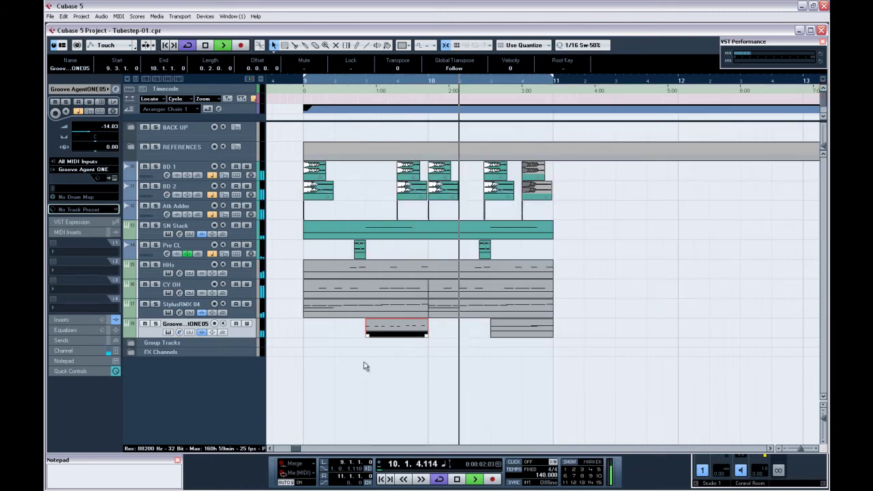
# Replace the Groove Agent ONE section in the second half of bar 10 with a copy of the bar 9 section.
pyautogui.click(364, 367)
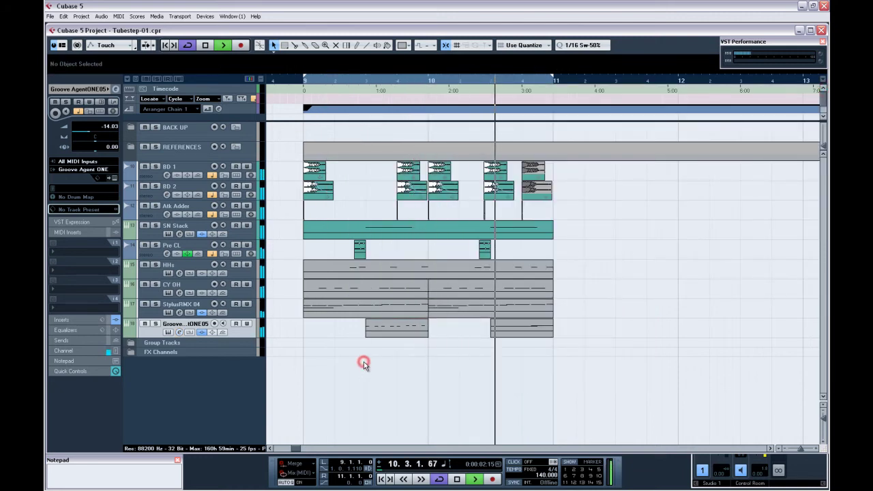
pyautogui.click(502, 329)
pyautogui.press('Delete')
pyautogui.press('space')
pyautogui.moveTo(393, 326); pyautogui.dragTo(520, 323)
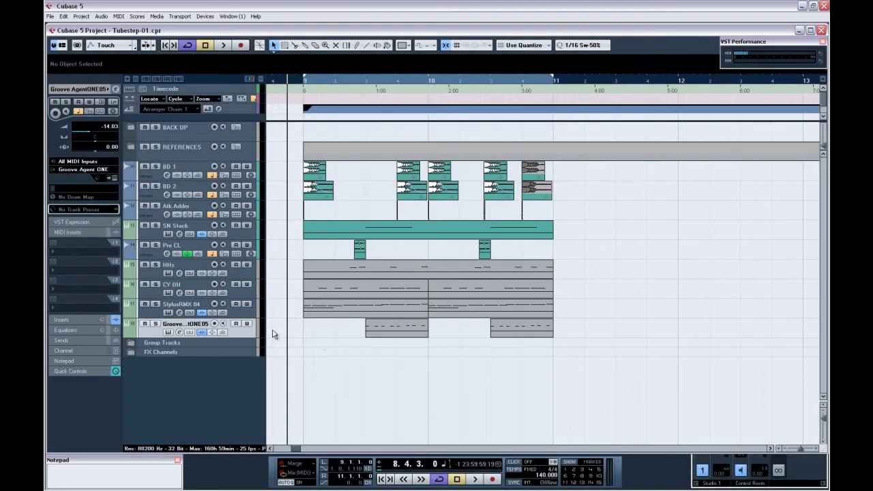
# Solo the Groove Agent ONE track and examine its frequency spectrum in the Stereo Out channel's MAnalyzer during playback.
pyautogui.click(155, 324)
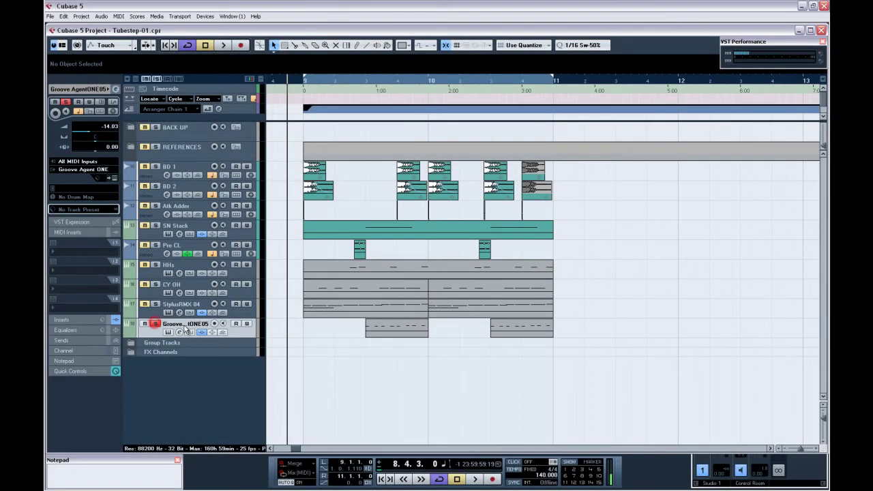
pyautogui.press('space')
pyautogui.press('F3')
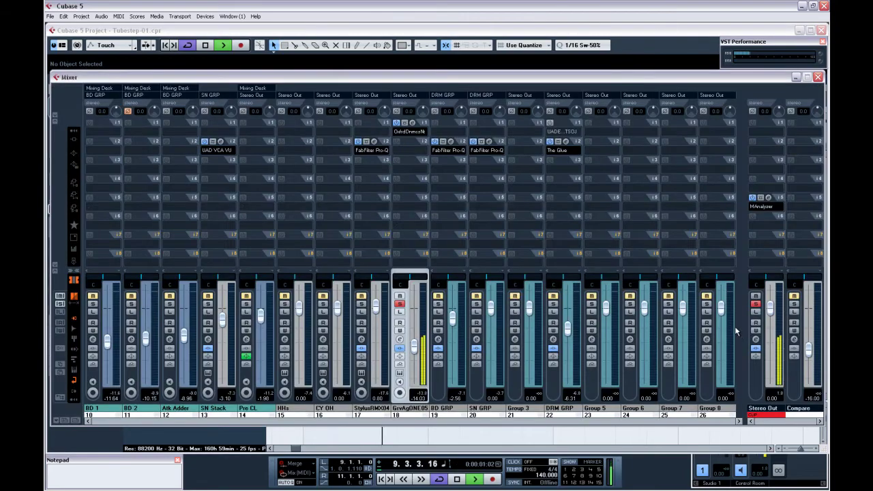
pyautogui.click(768, 197)
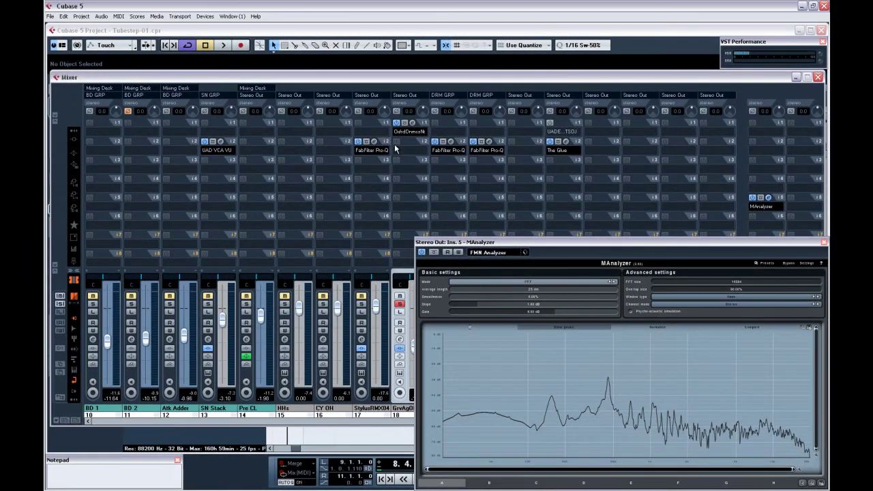
# Insert FabFilter Pro-Q in the Groove Agent ONE channel's second slot with a low cut at about 1246 Hz and Q 1.903.
pyautogui.click(414, 142)
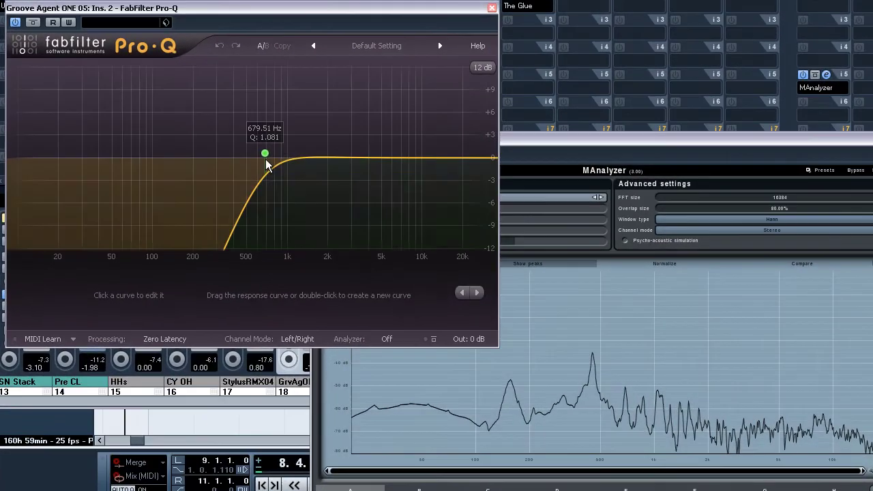
pyautogui.moveTo(266, 161); pyautogui.dragTo(300, 119)
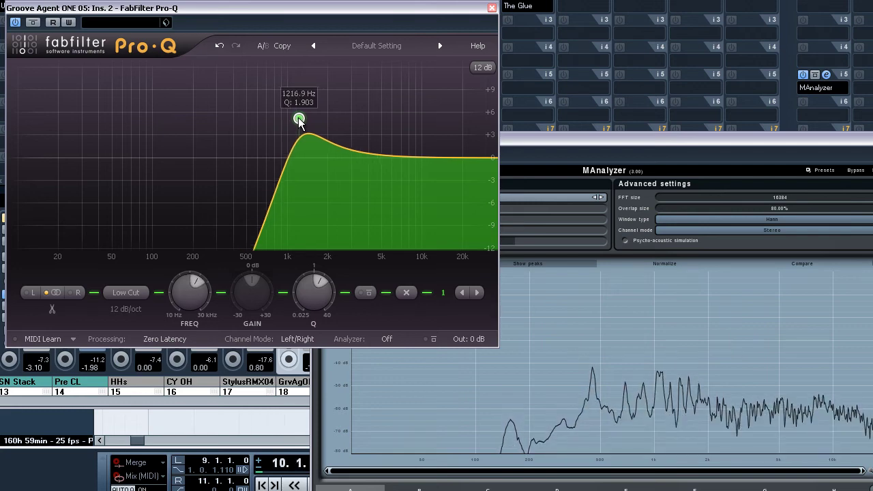
pyautogui.click(492, 7)
# Unsolo the Groove Agent ONE channel, raise its fader to -4.81 dB, and adjust its low cut to about 975 Hz with Q about 1.33.
pyautogui.click(288, 232)
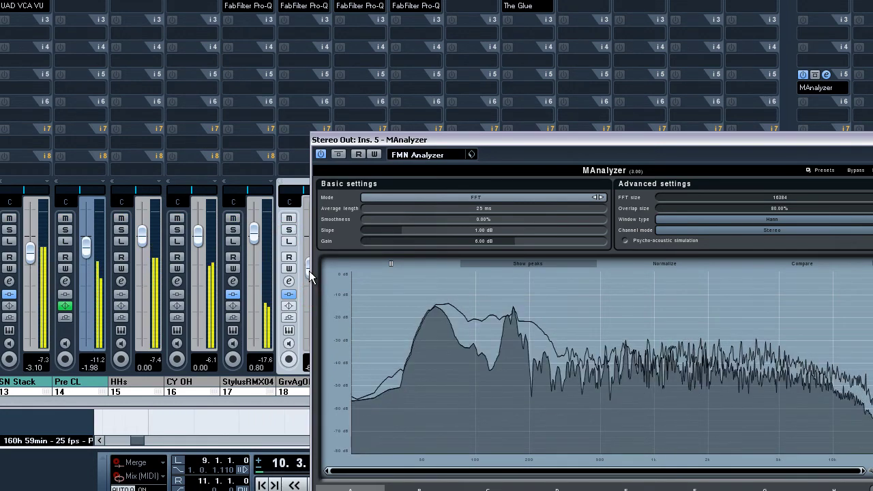
pyautogui.click(309, 6)
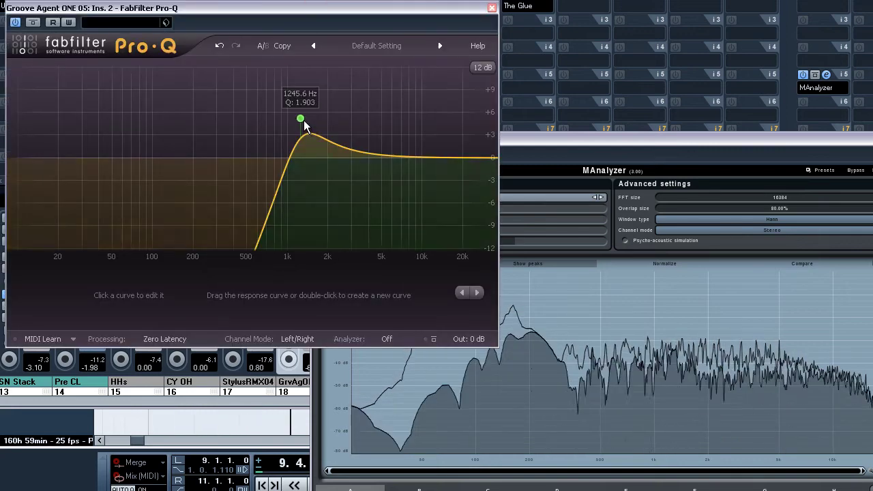
pyautogui.moveTo(300, 119); pyautogui.dragTo(286, 142)
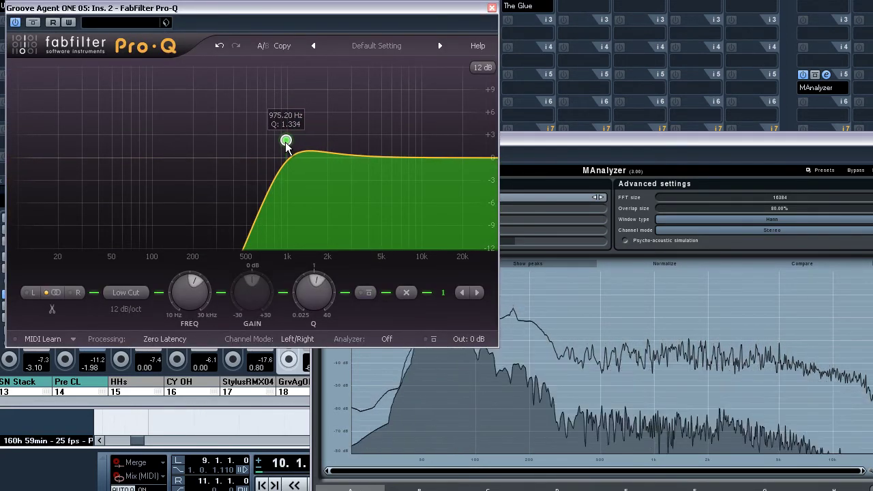
pyautogui.click(491, 8)
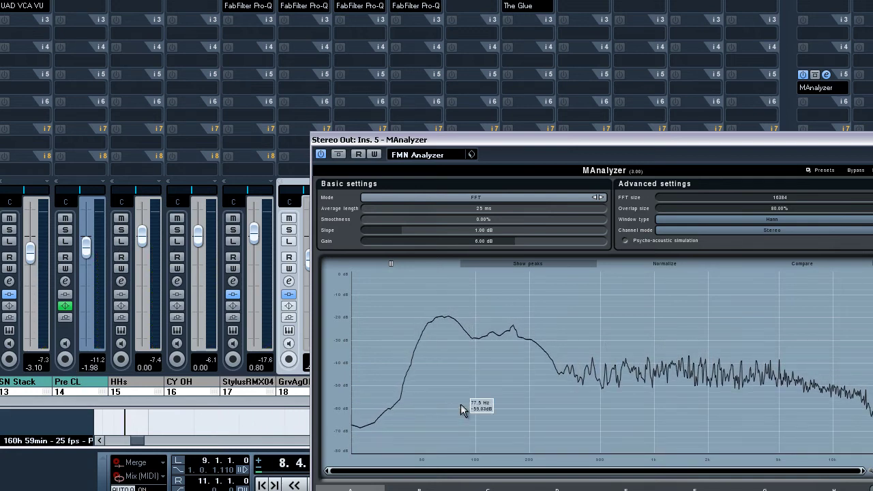
# Examine the overall mix spectrum in the Stereo Out MAnalyzer with the BD GRP channel muted, and close the analyzer.
pyautogui.click(872, 140)
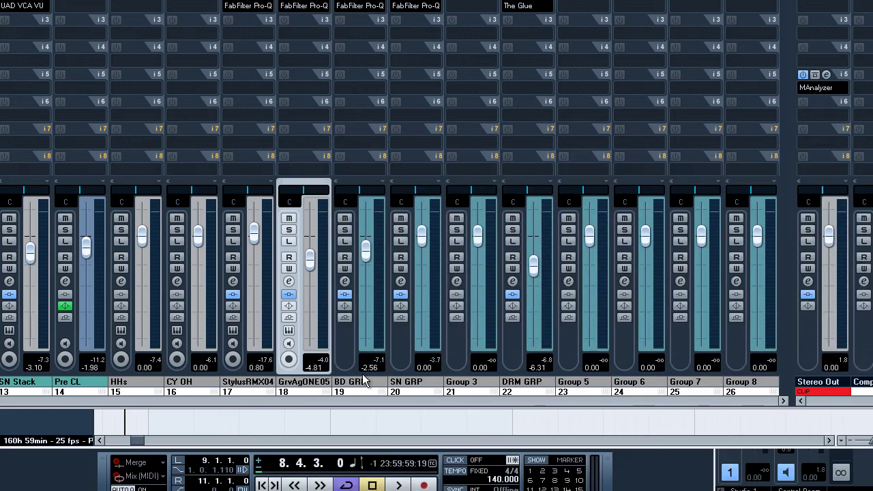
pyautogui.click(826, 75)
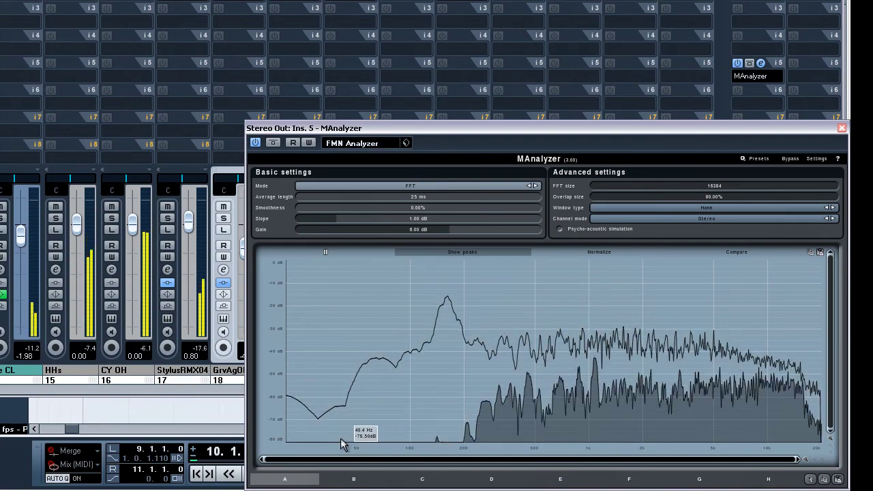
pyautogui.click(842, 128)
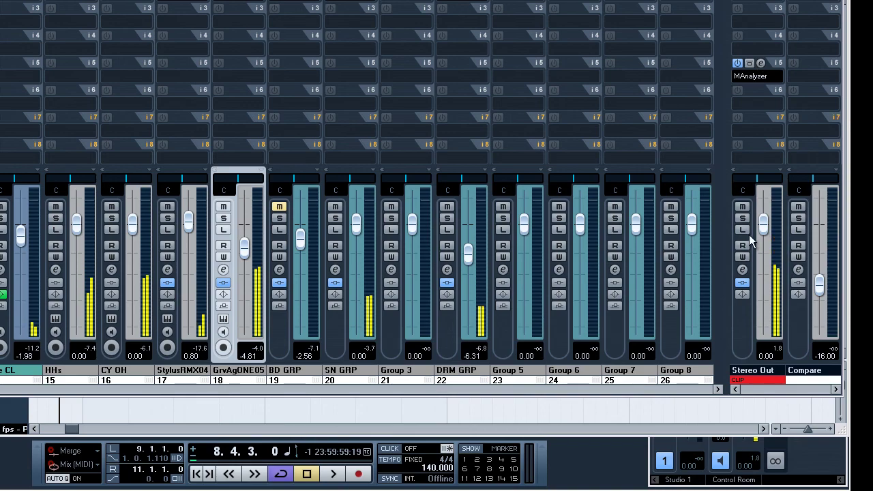